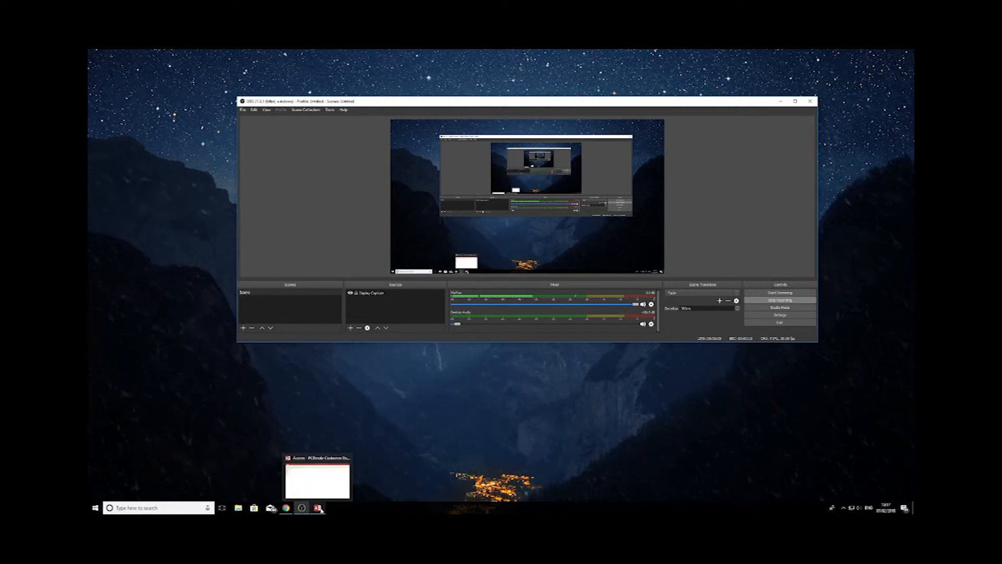
Switch to the Access customer database, enable its content, and start a Form Wizard form based on the CustomerT table.
click(318, 508)
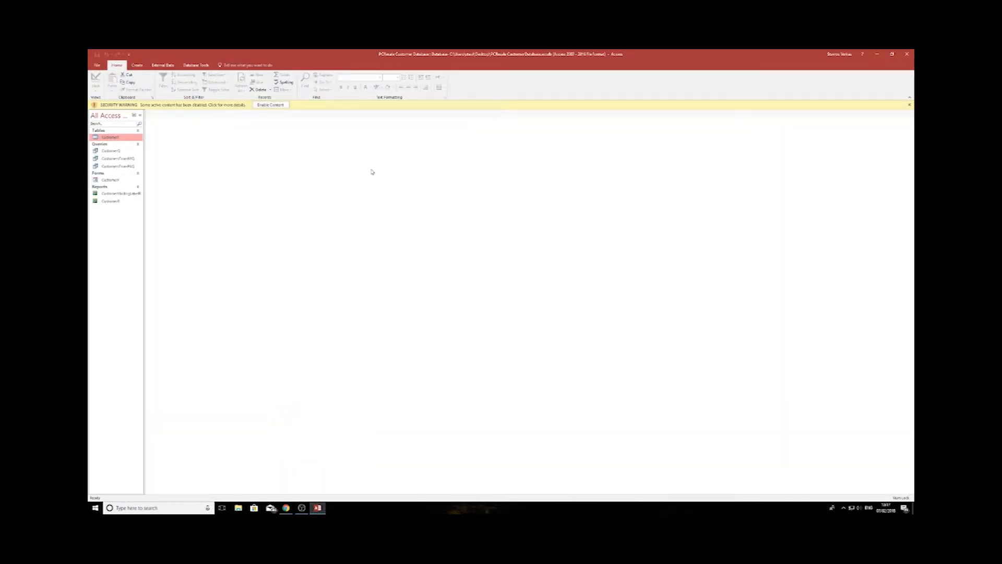
click(276, 105)
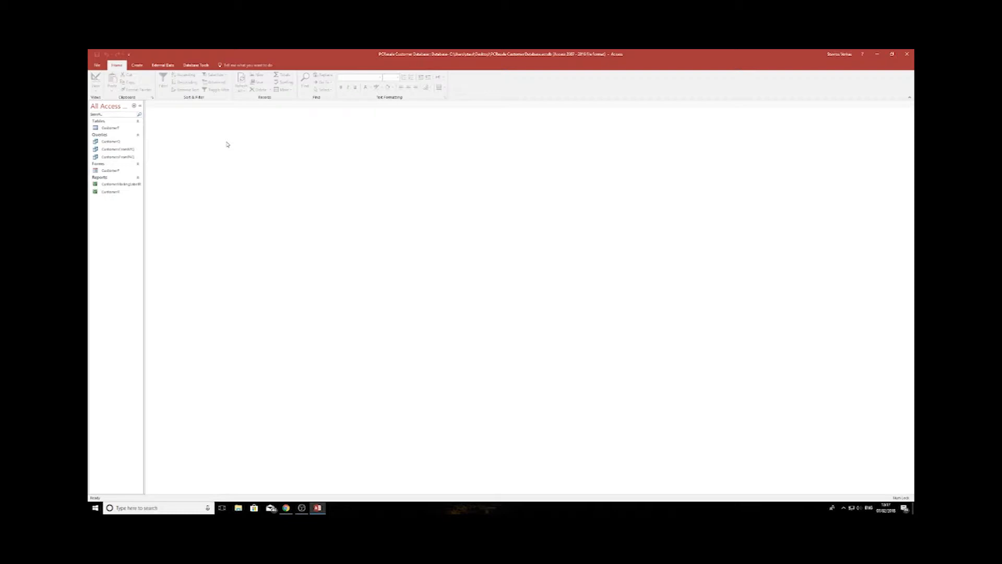
click(137, 66)
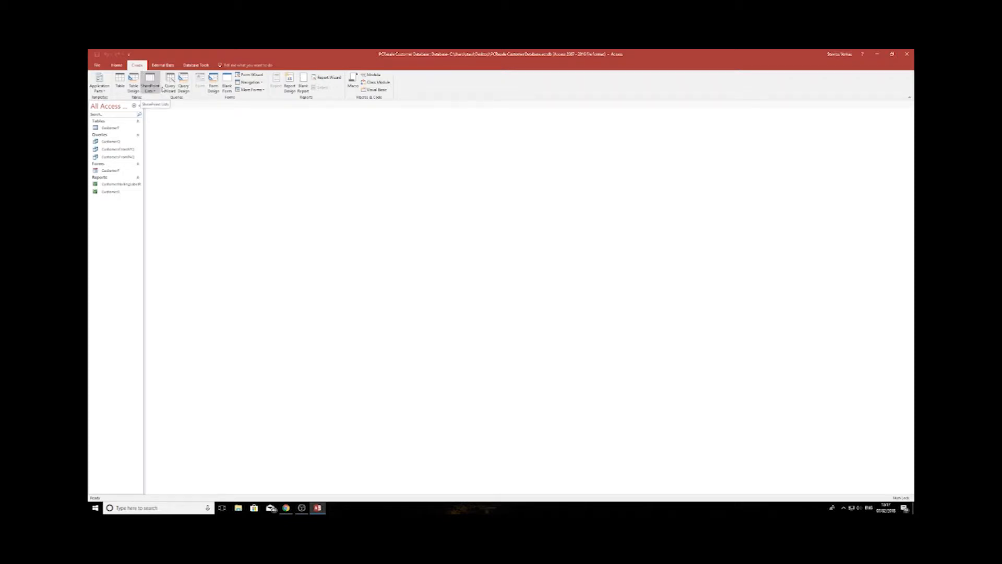
click(251, 76)
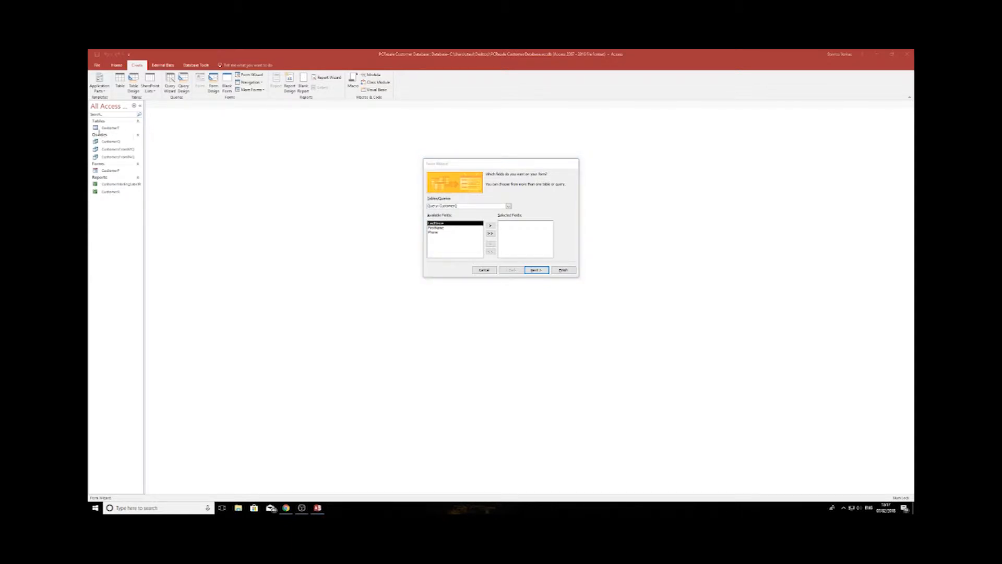
click(508, 207)
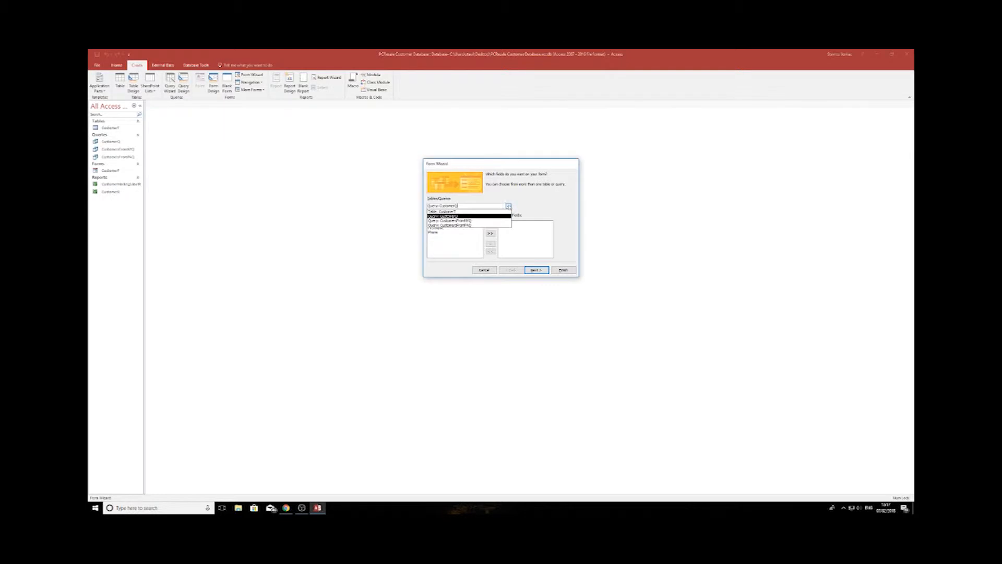
click(454, 213)
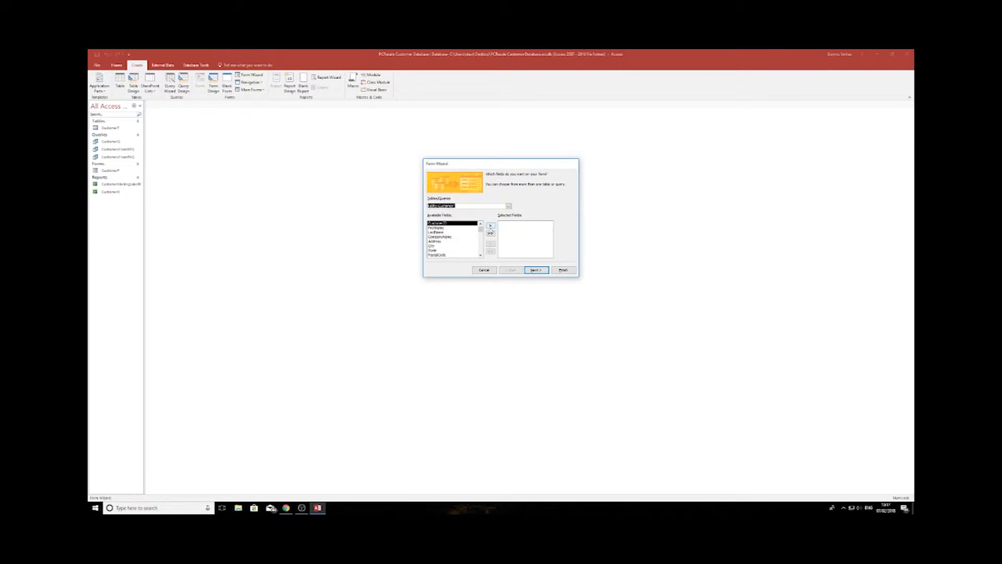
Add the CustomerID, FirstName, LastName, City and Phone fields to the form's selected fields.
click(490, 227)
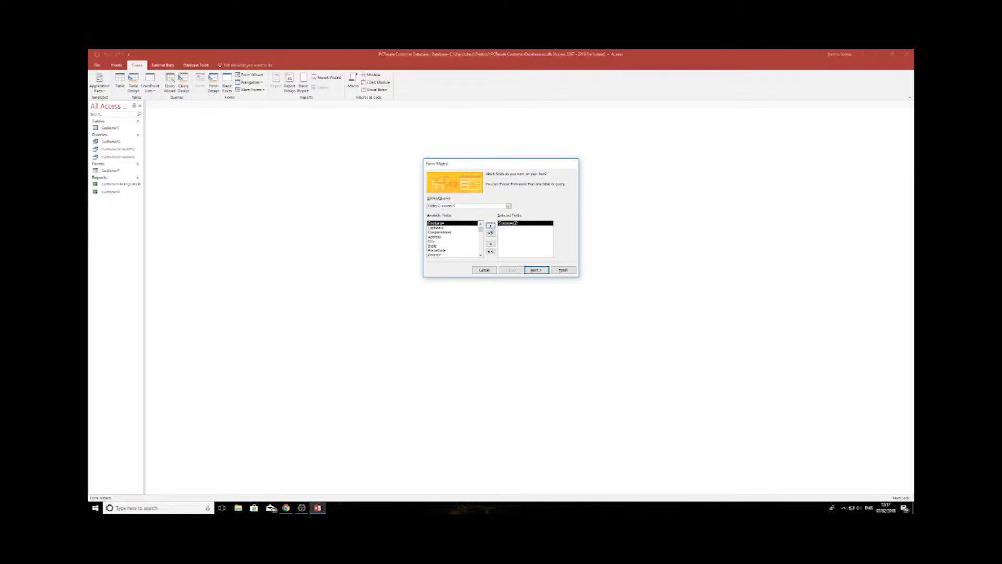
click(490, 227)
click(490, 227)
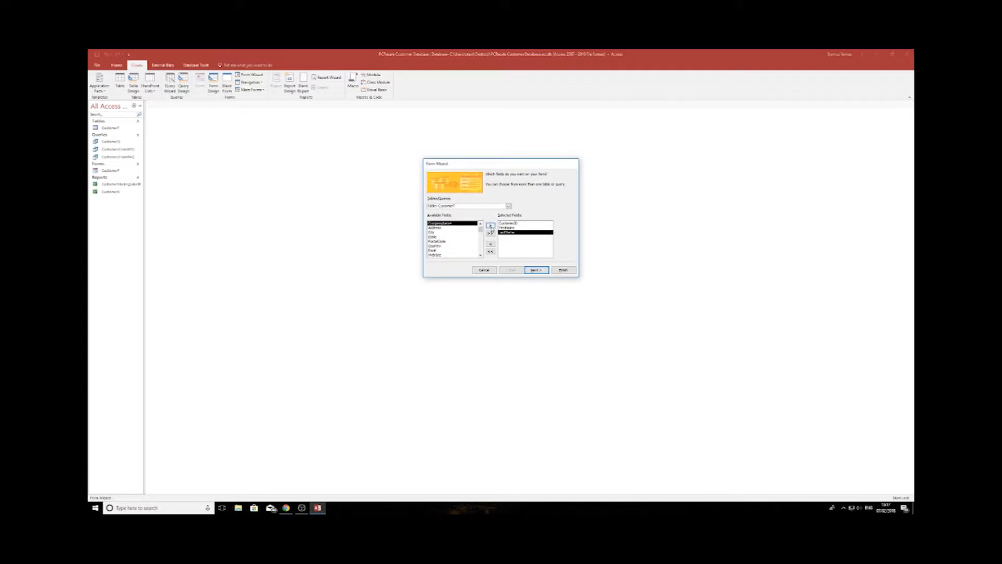
click(436, 231)
click(492, 226)
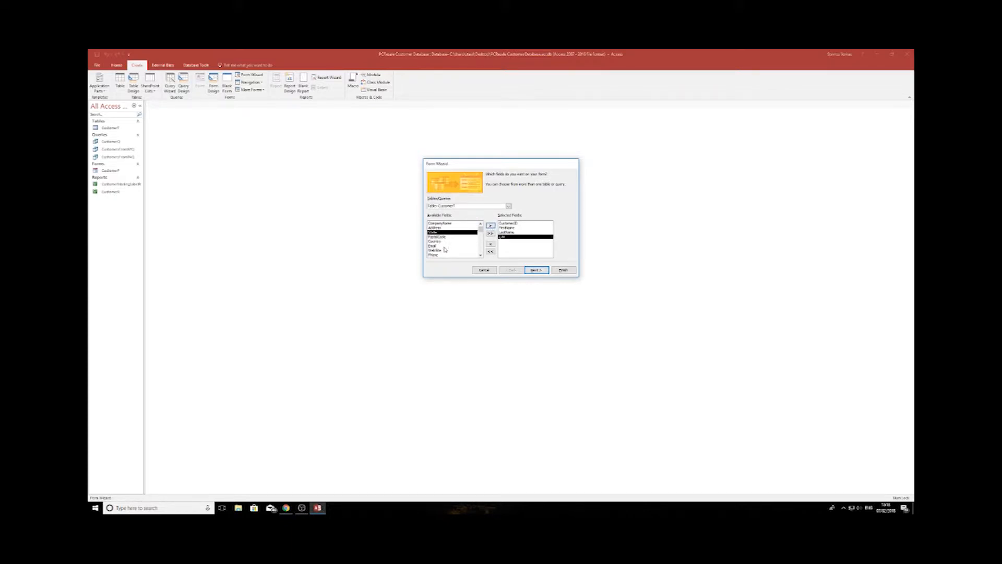
scroll(444, 249, down, 1)
click(436, 251)
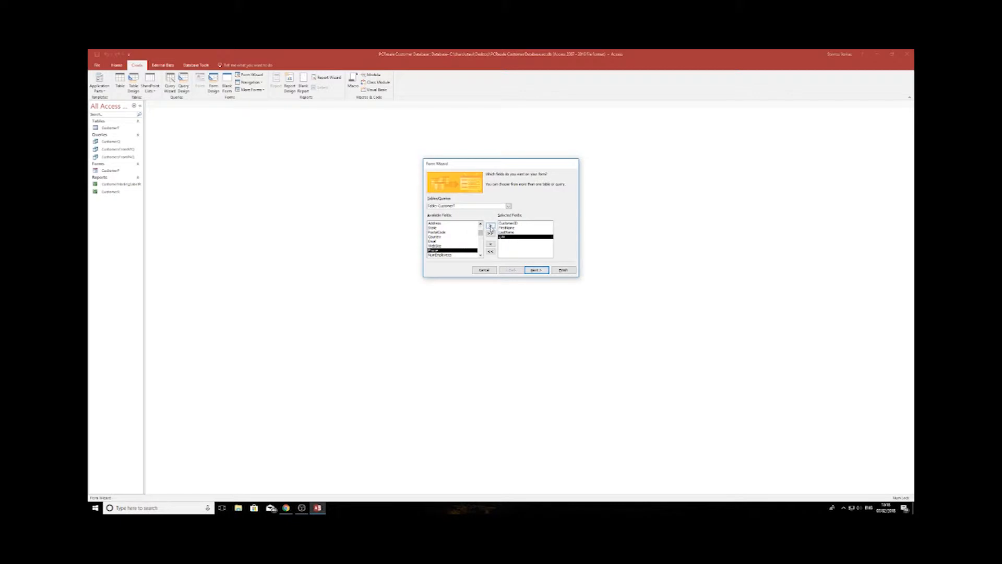
click(490, 225)
scroll(466, 241, down, 2)
scroll(466, 241, down, 1)
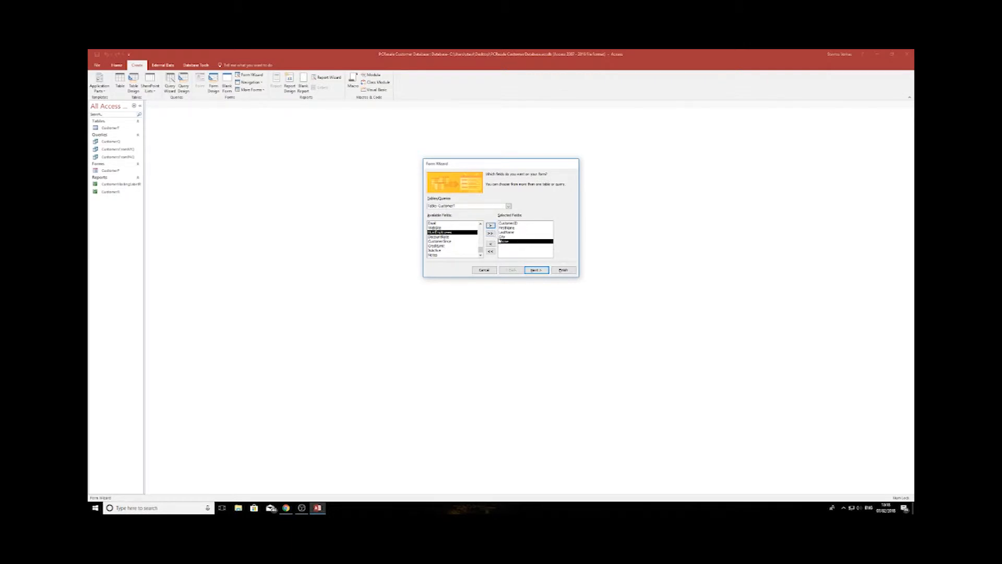
Keep the columnar layout, title the form CustomerForm, and finish the wizard with the option to modify the form's design.
click(540, 272)
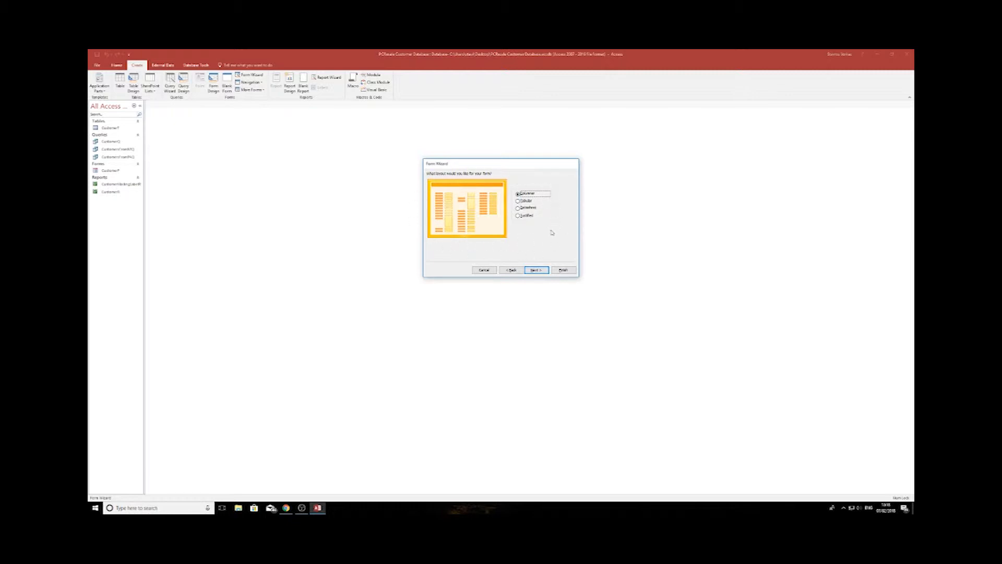
click(535, 270)
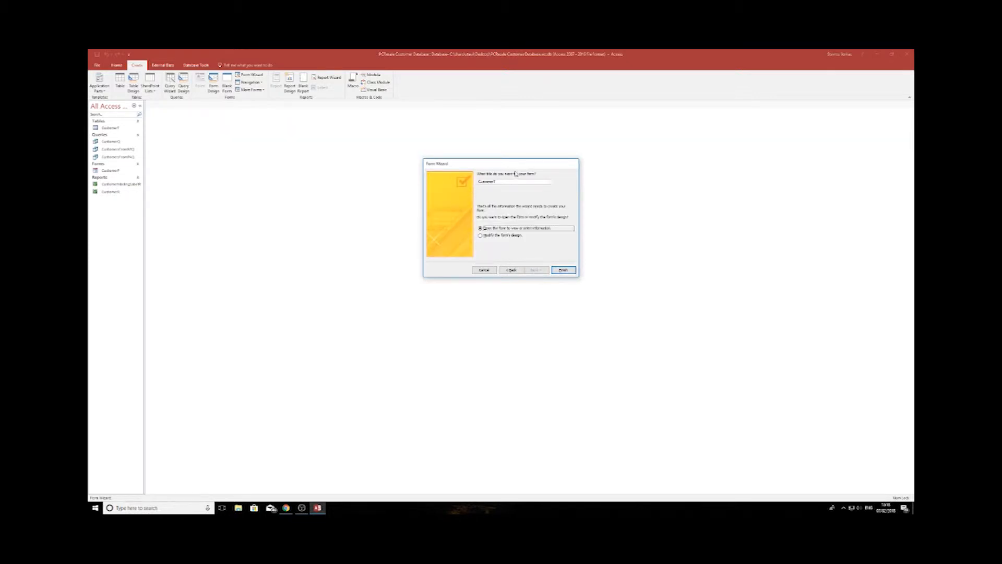
drag(507, 182, 463, 178)
click(514, 182)
click(490, 236)
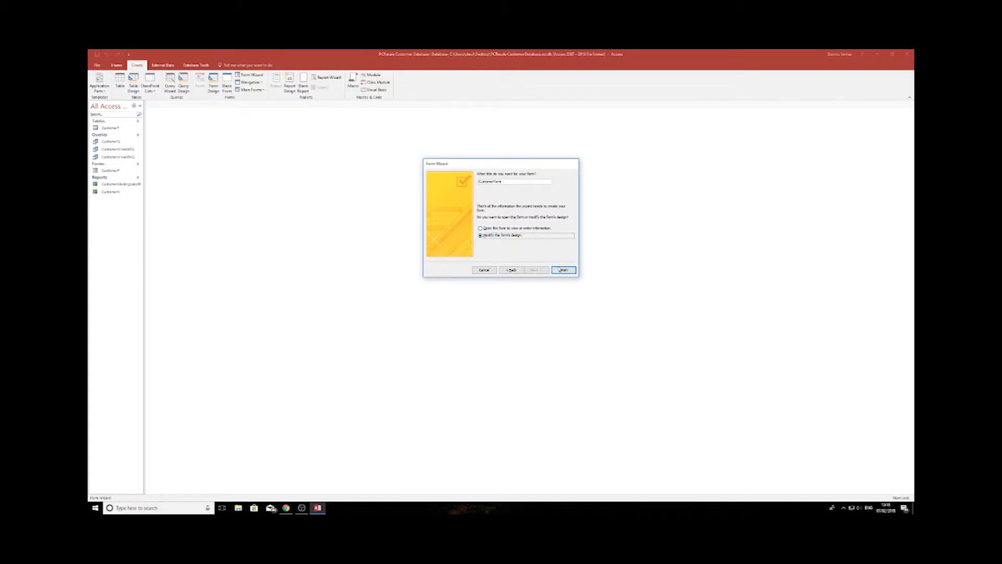
click(563, 271)
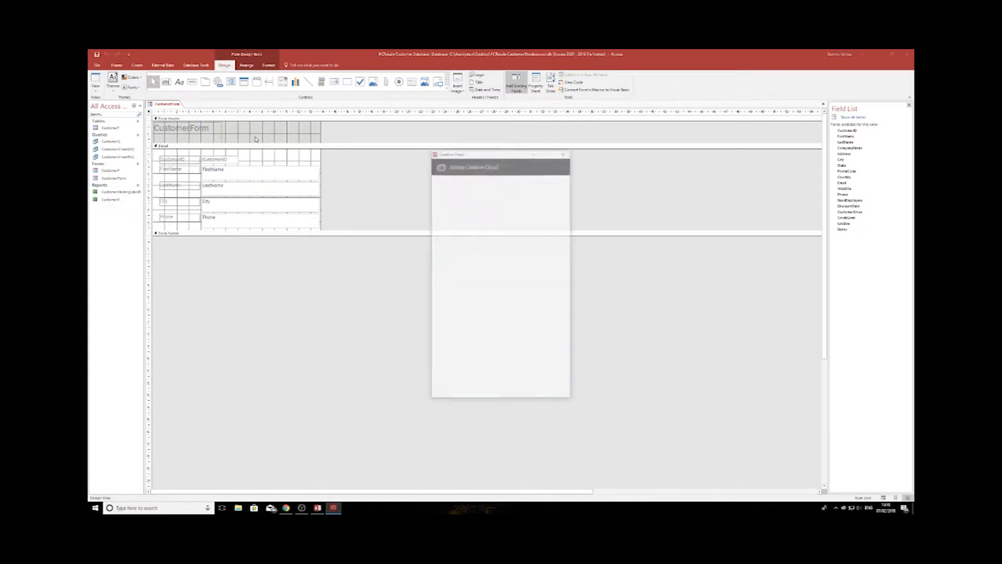
Minimize the Creative Cloud window and dismiss its update notification.
click(533, 155)
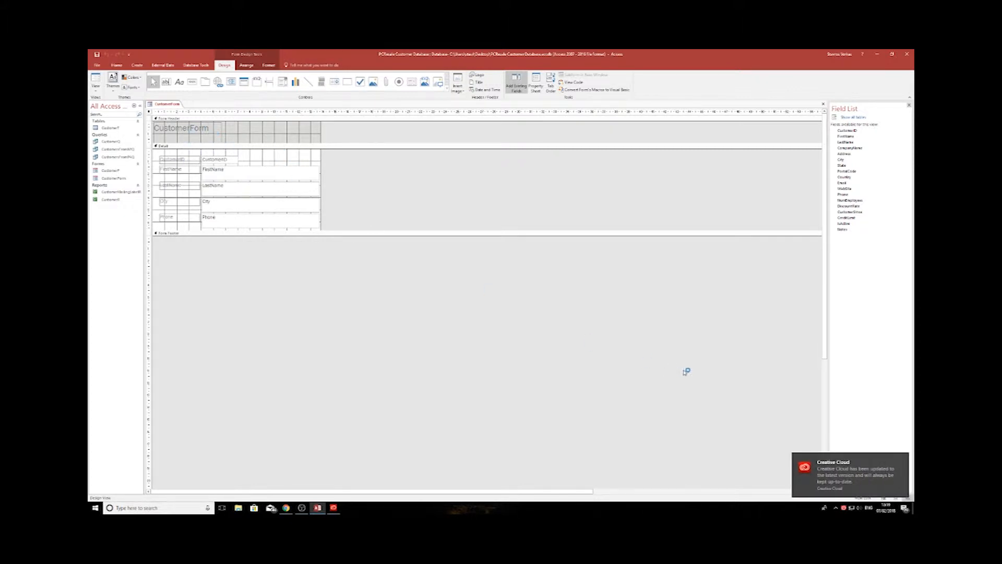
click(904, 459)
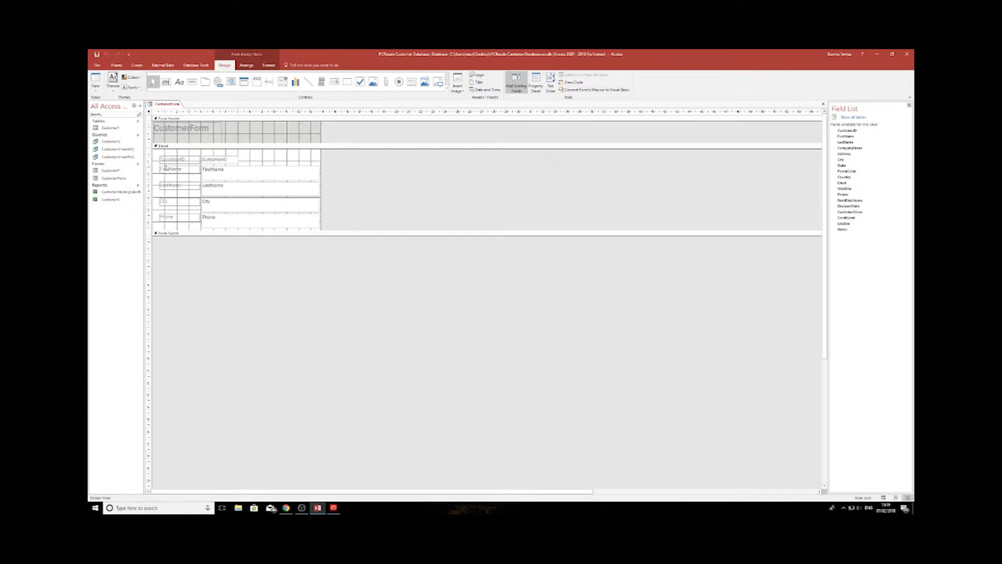
Examine the header title and each field's label and text box in the form's design.
click(221, 134)
click(173, 159)
click(176, 170)
click(180, 185)
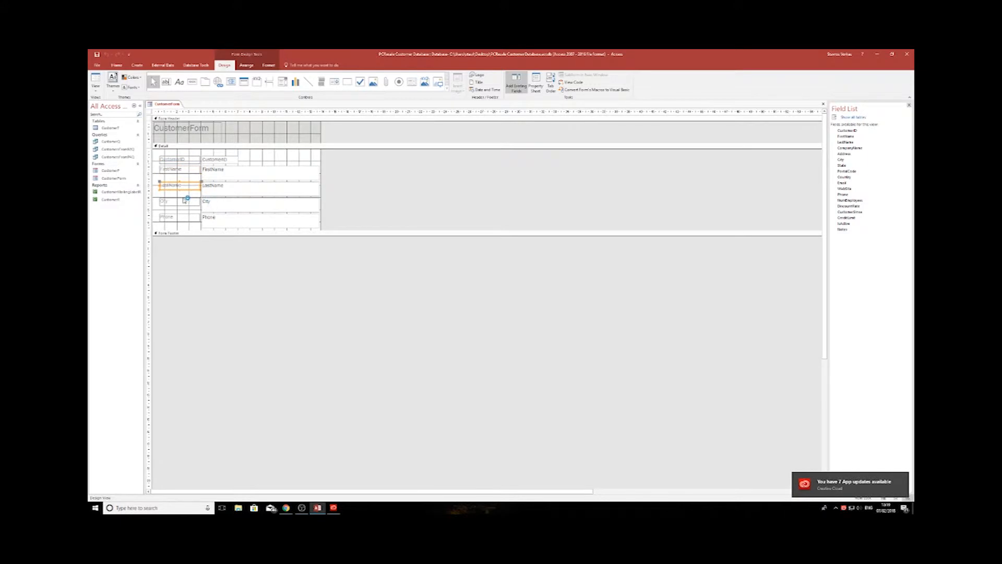
click(183, 200)
click(179, 211)
click(178, 216)
click(221, 161)
click(224, 172)
click(221, 189)
click(222, 205)
click(220, 217)
click(270, 161)
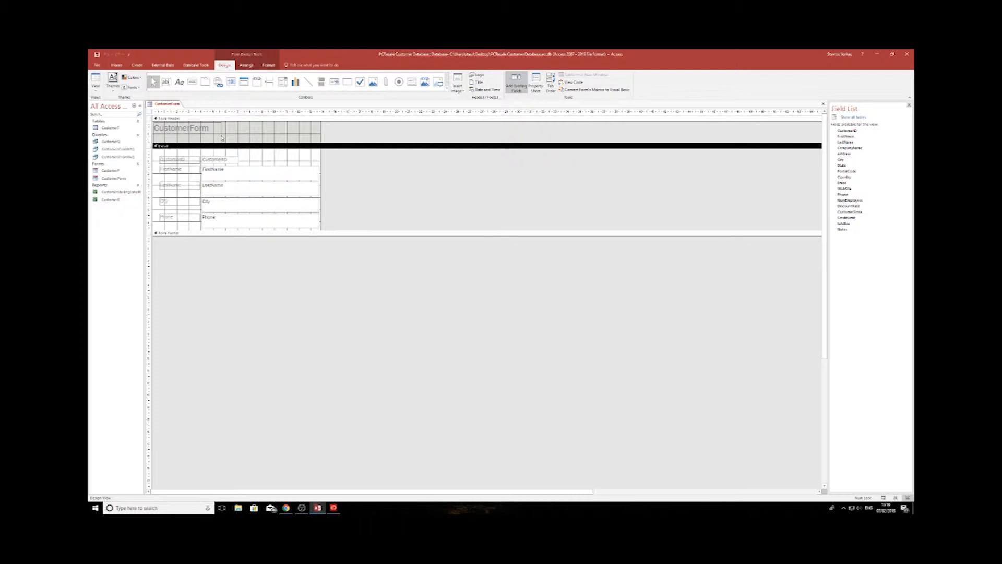
click(226, 162)
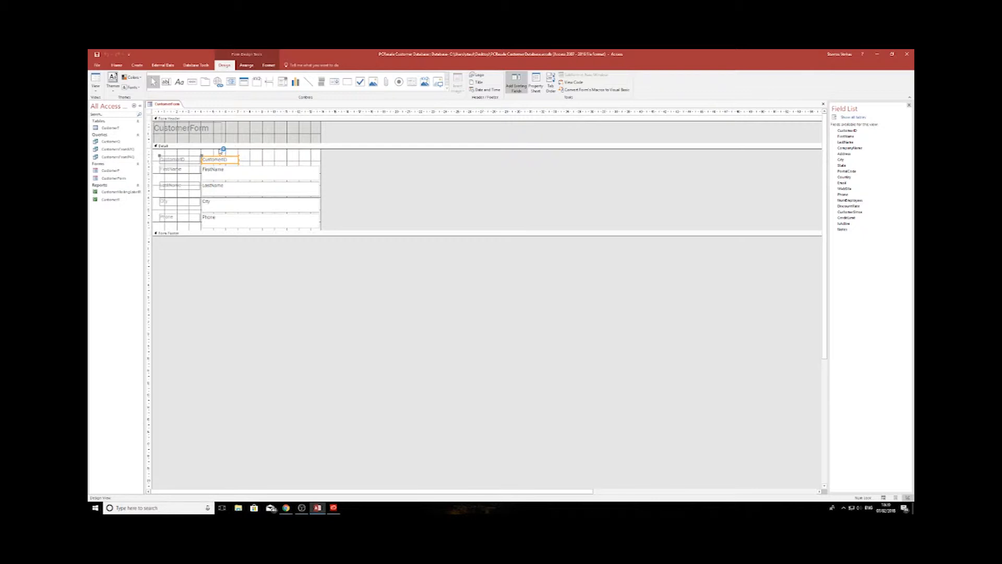
Display CustomerForm in Form View and examine the label of each field.
click(96, 88)
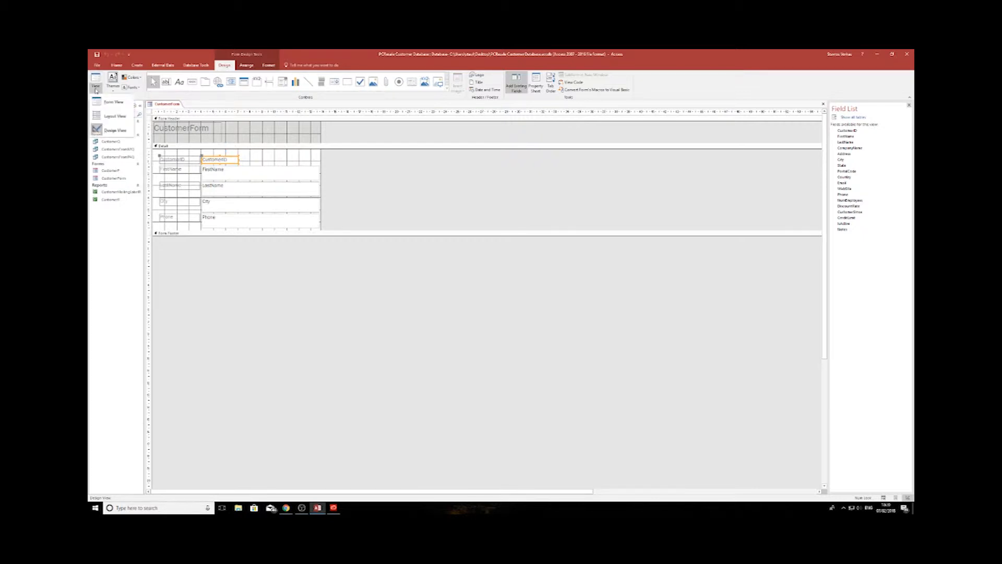
click(109, 102)
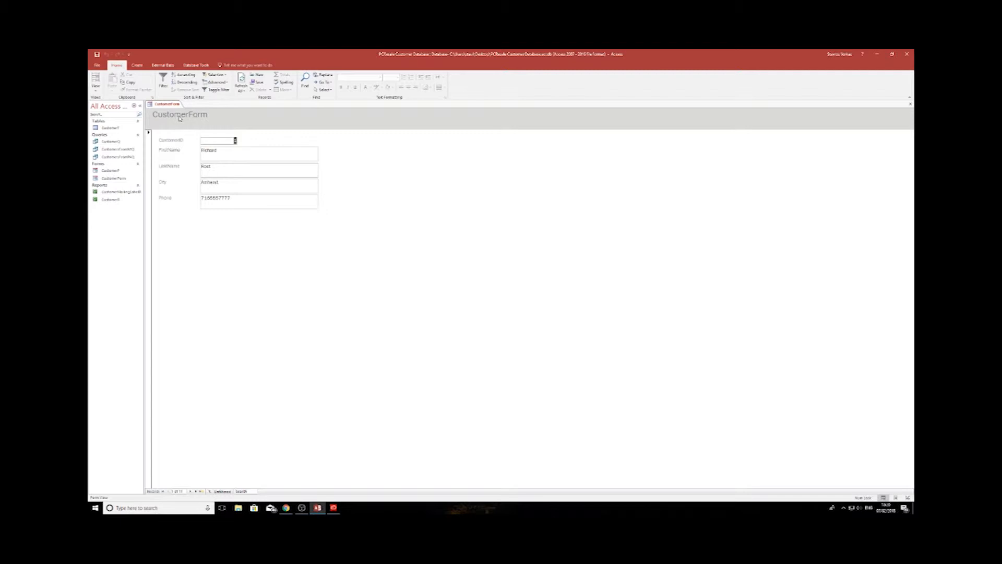
click(174, 151)
click(168, 167)
click(163, 183)
click(163, 198)
click(165, 183)
click(167, 167)
click(170, 151)
click(172, 141)
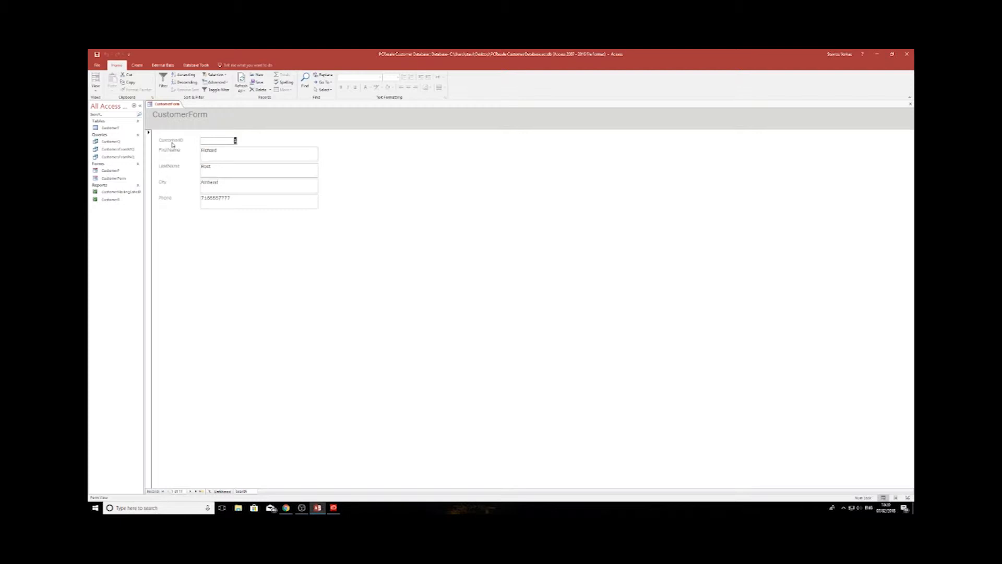
Try out editing in the FirstName field by entering "asdasdsa" and erasing it.
click(229, 152)
text(asdasdsa)
key(BackSpace)
key(BackSpace)
key(BackSpace)
Return to Design View and stretch the CustomerForm title label across the full width of the form header.
click(95, 93)
click(115, 131)
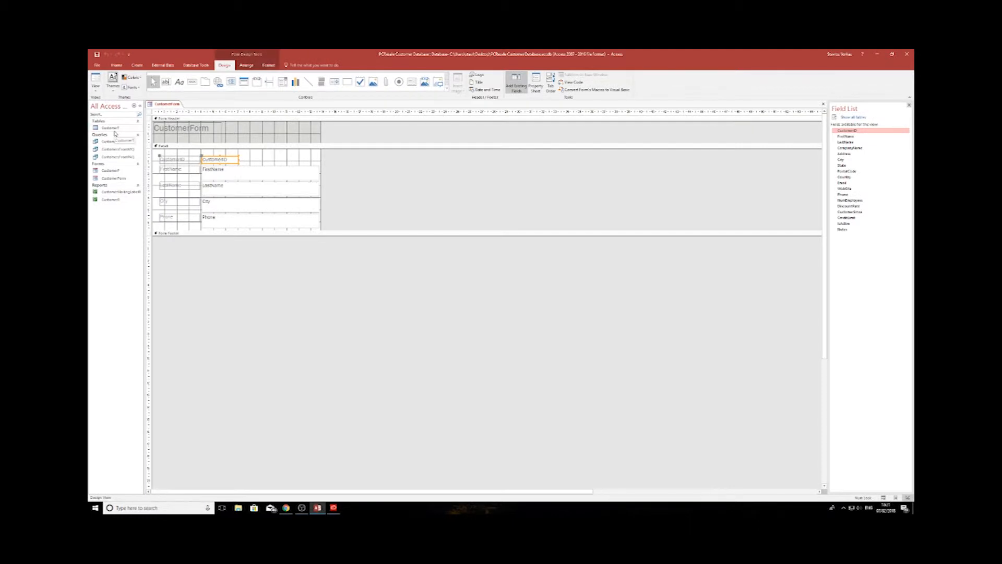
click(205, 128)
click(193, 122)
drag(193, 122, 235, 124)
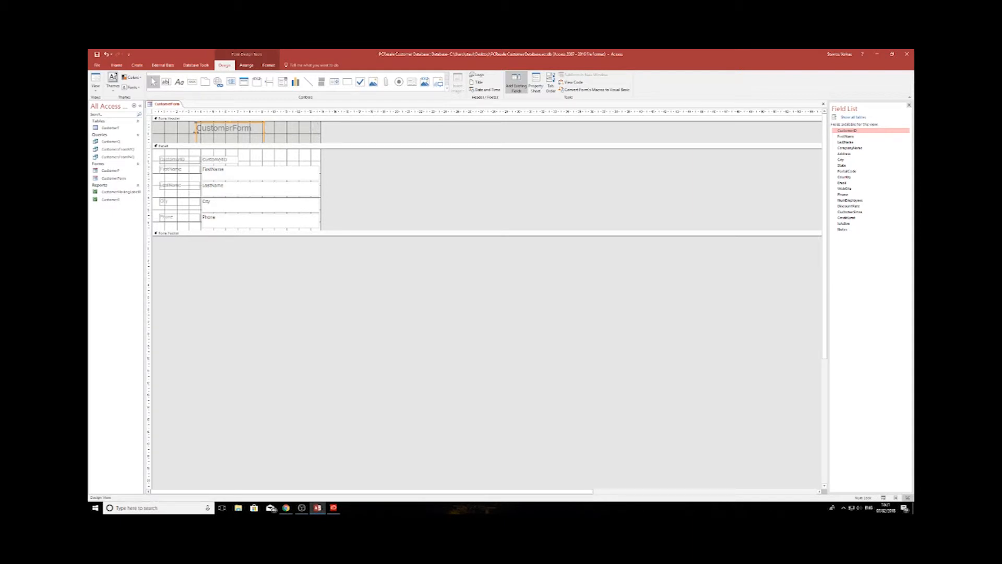
drag(197, 137, 151, 132)
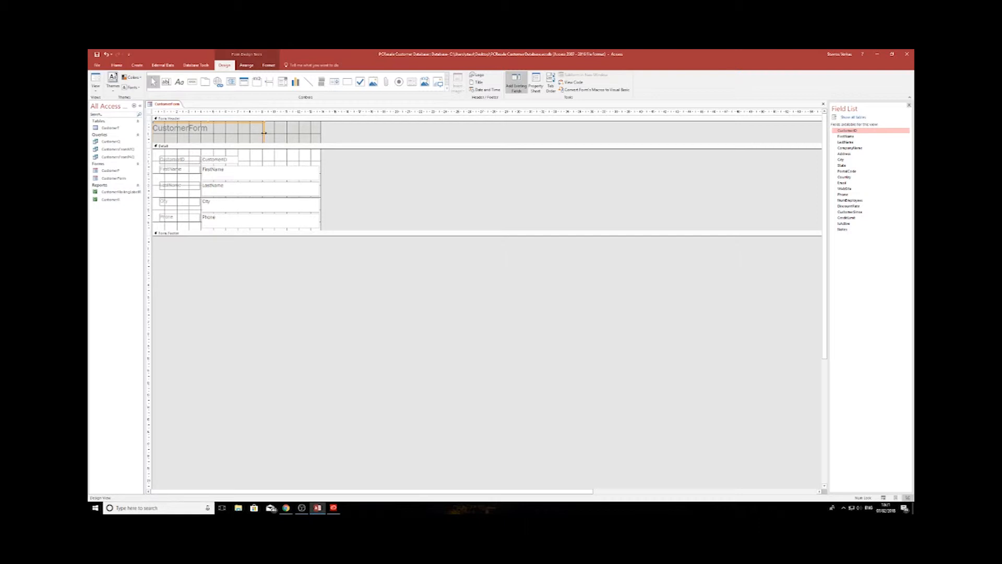
drag(264, 133, 320, 134)
Widen the CustomerID text box to line up with the right edge of the other text boxes.
click(236, 159)
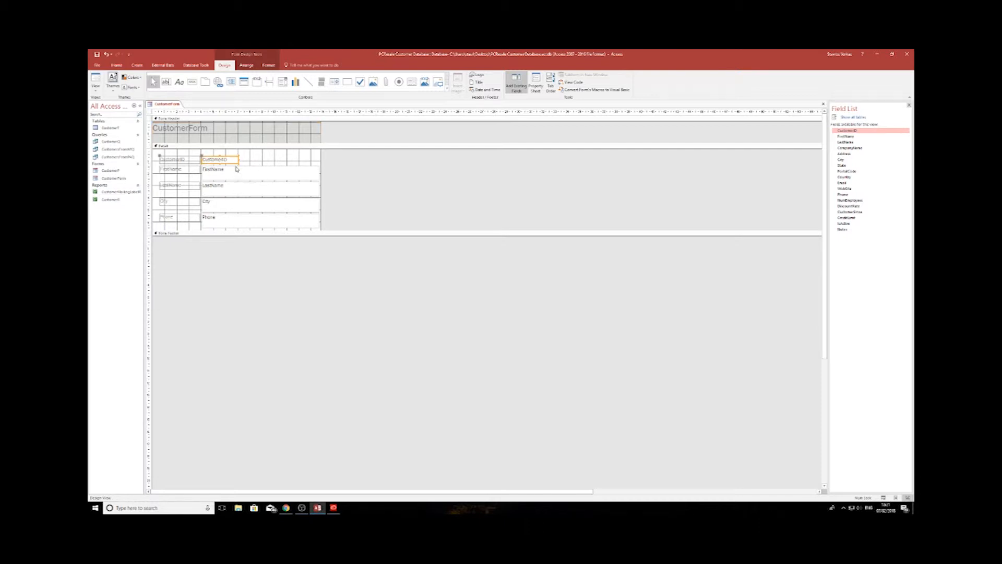
drag(238, 160, 319, 158)
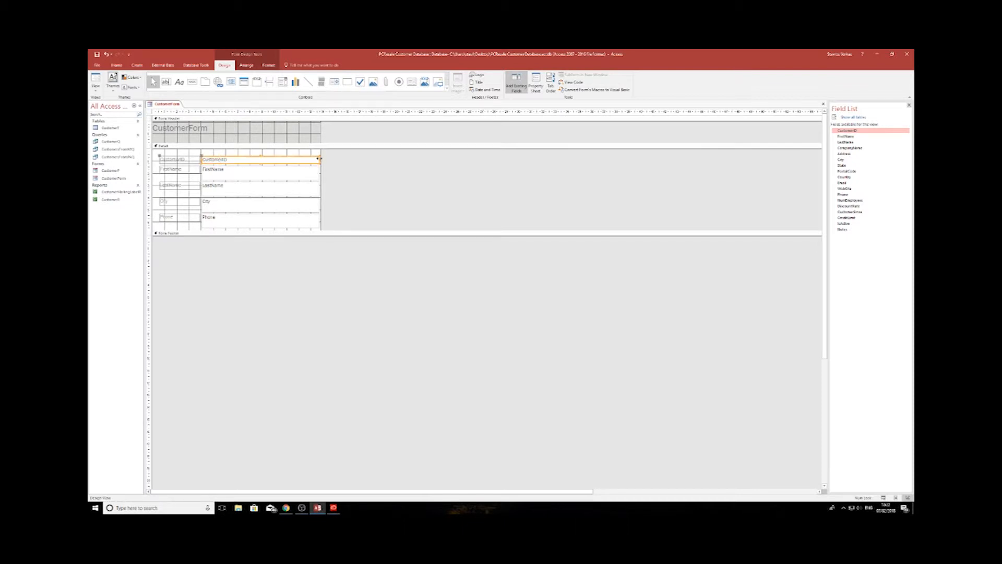
click(276, 153)
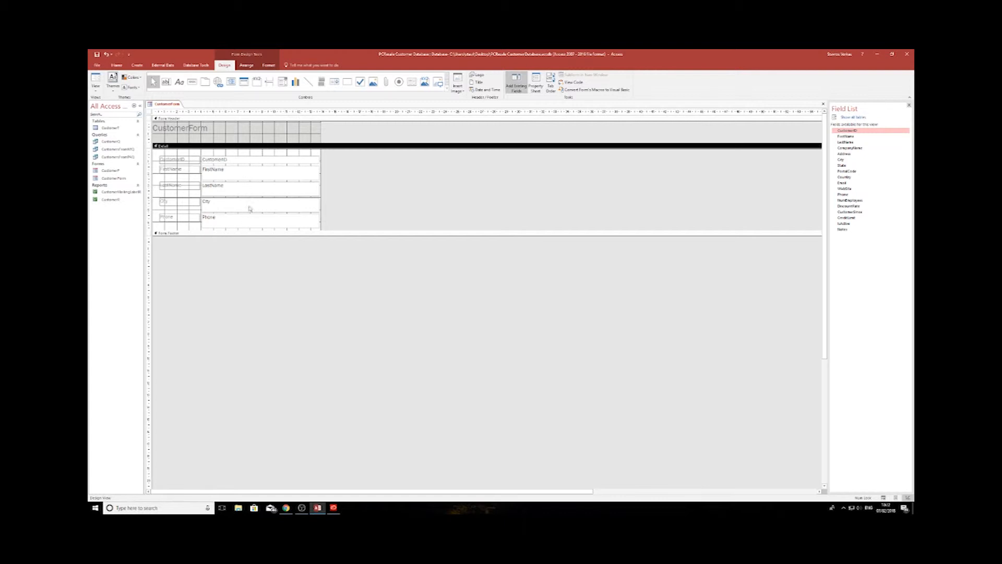
Select all five text boxes in the Detail section, narrow them together, and display the form in Form View.
click(255, 160)
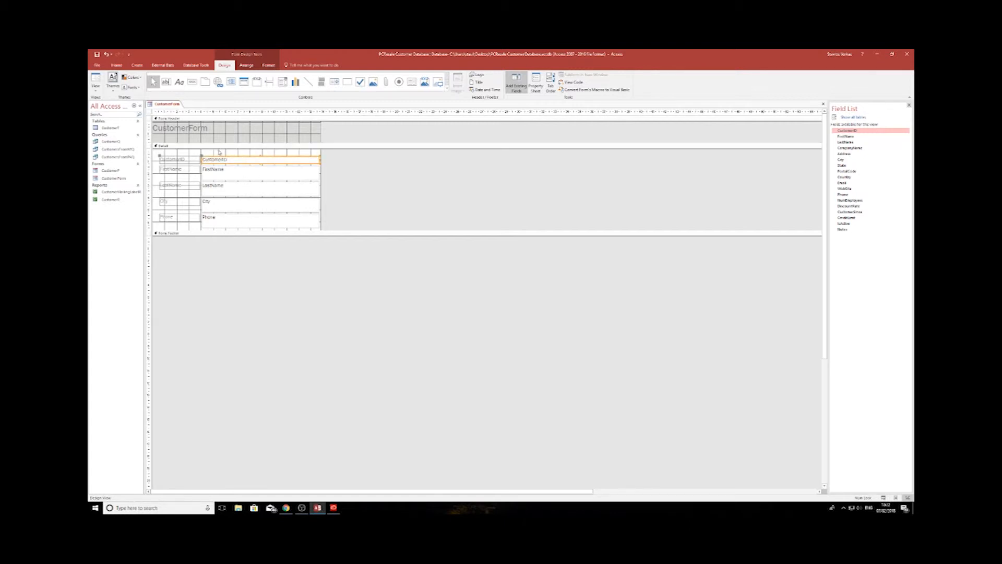
shift+click(267, 171)
shift+click(263, 188)
shift+click(255, 204)
shift+click(251, 219)
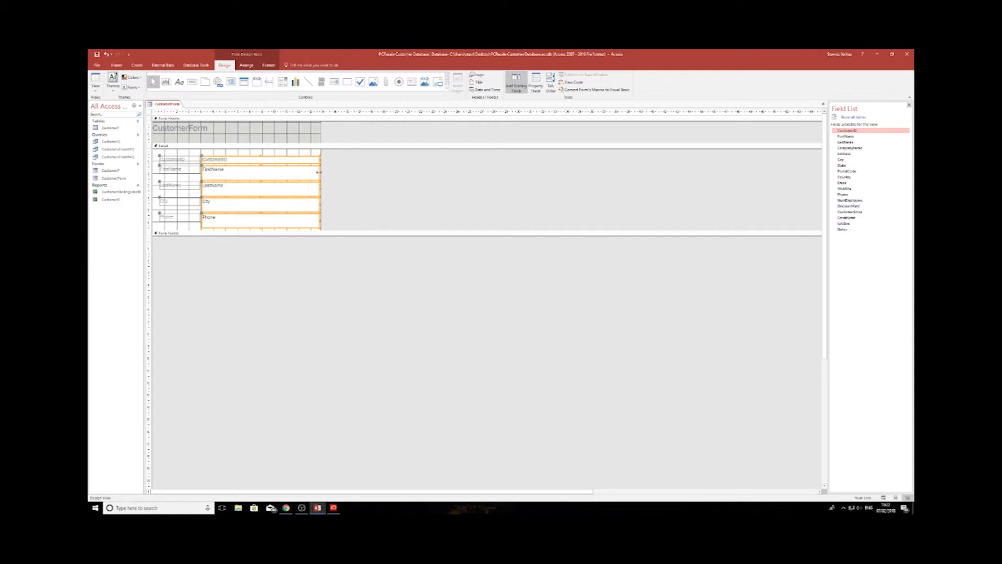
drag(318, 172, 270, 174)
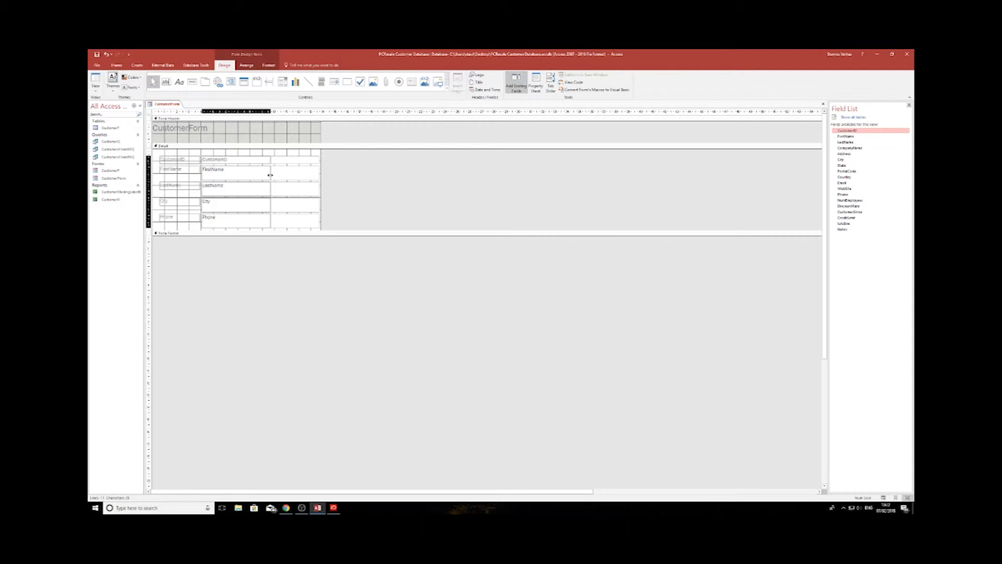
drag(270, 174, 271, 176)
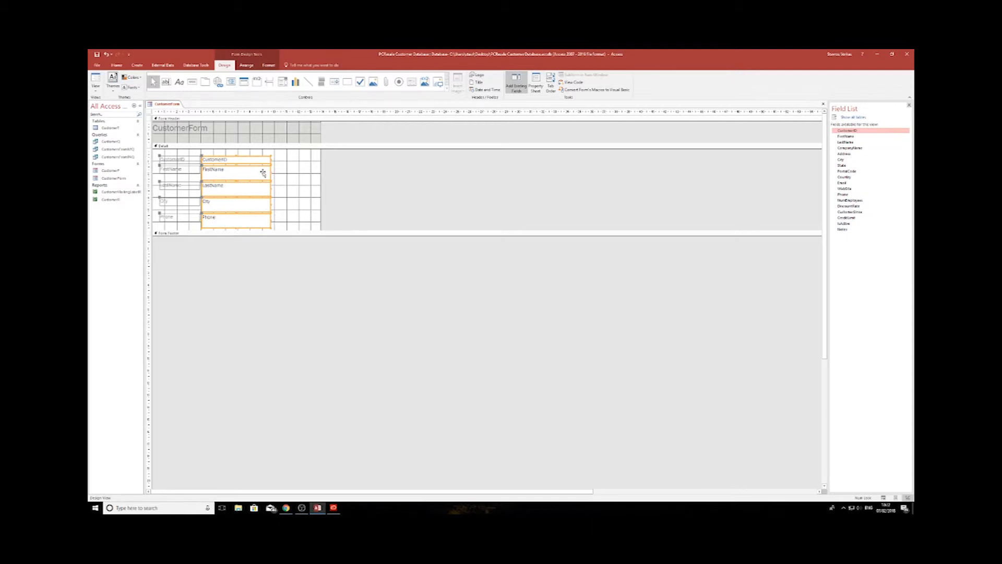
click(96, 93)
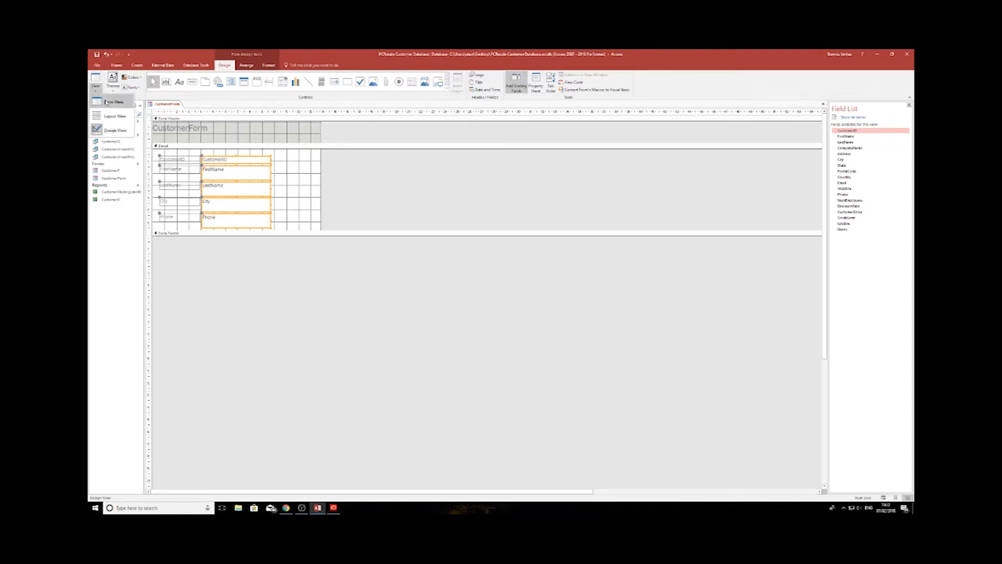
click(106, 102)
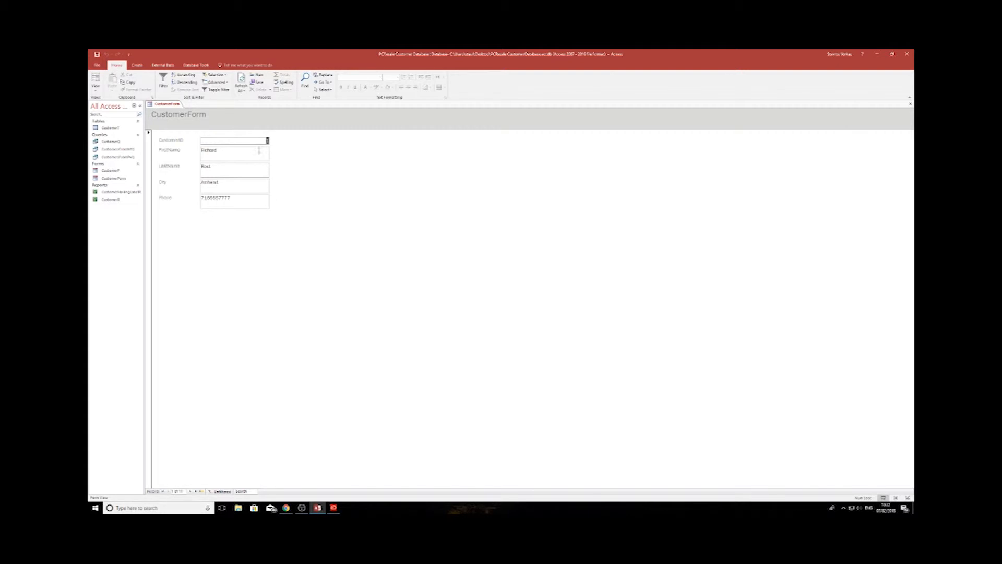
Return the form to Design View and select the CustomerForm title label in the form header for text formatting.
click(96, 87)
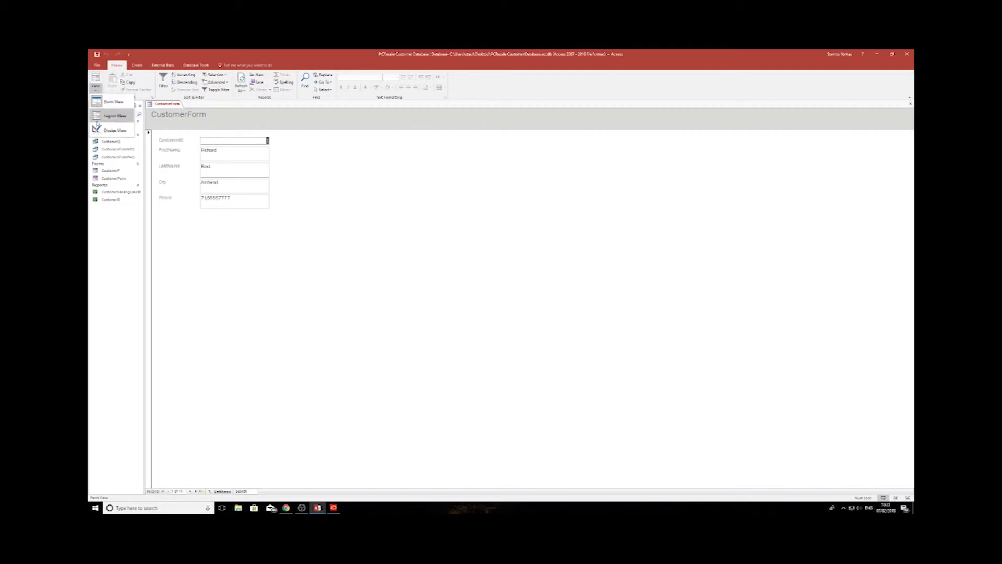
click(110, 128)
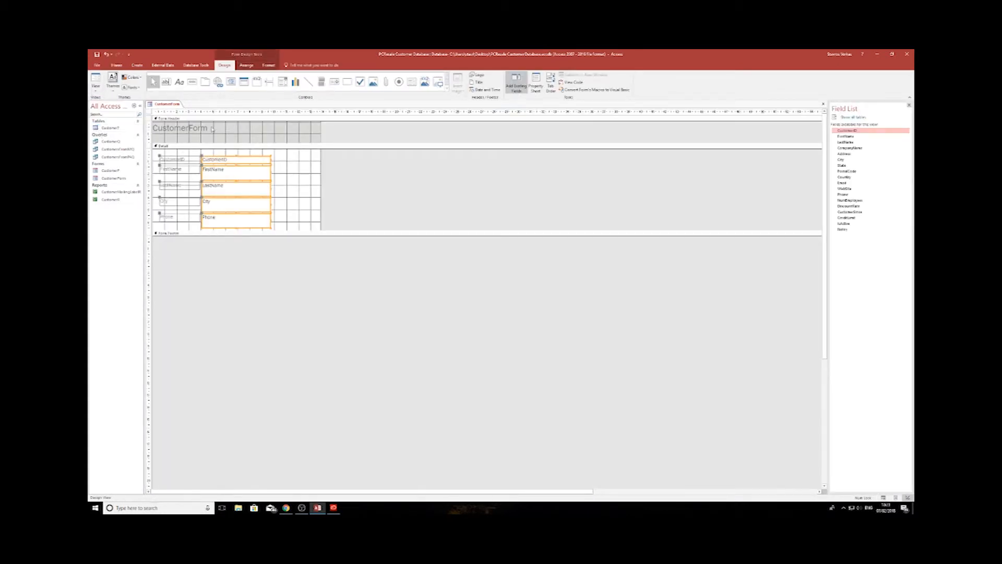
click(212, 129)
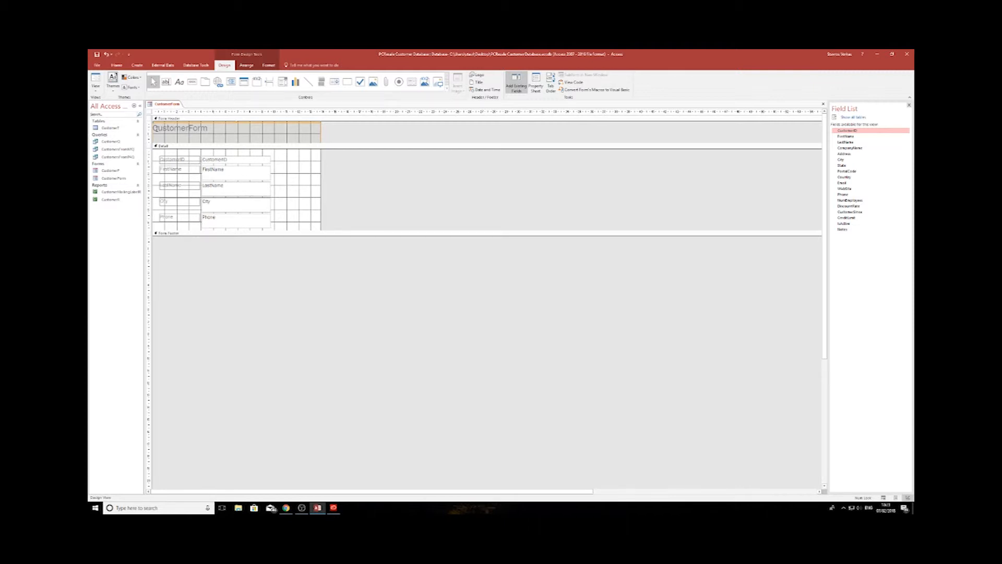
drag(157, 128, 217, 129)
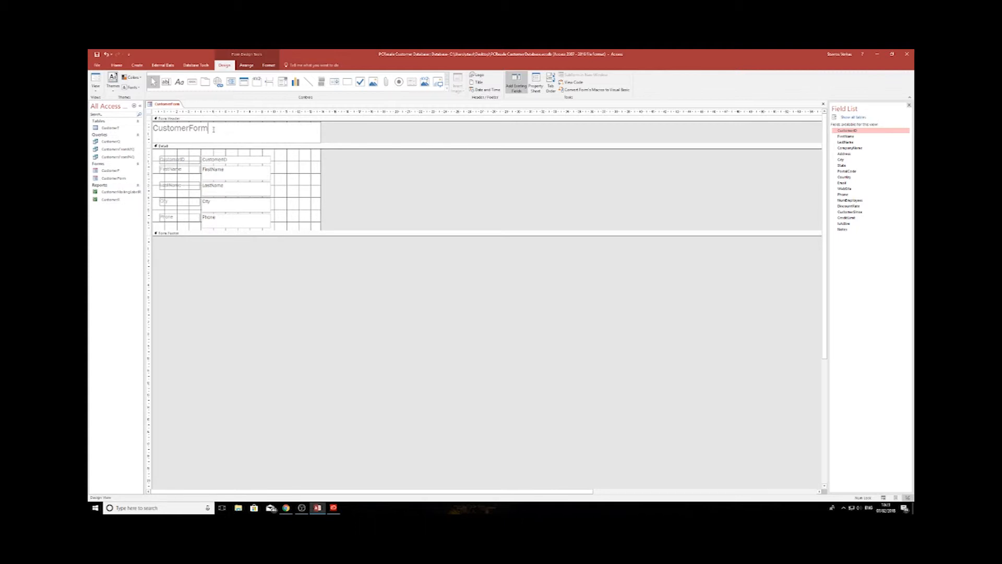
click(116, 65)
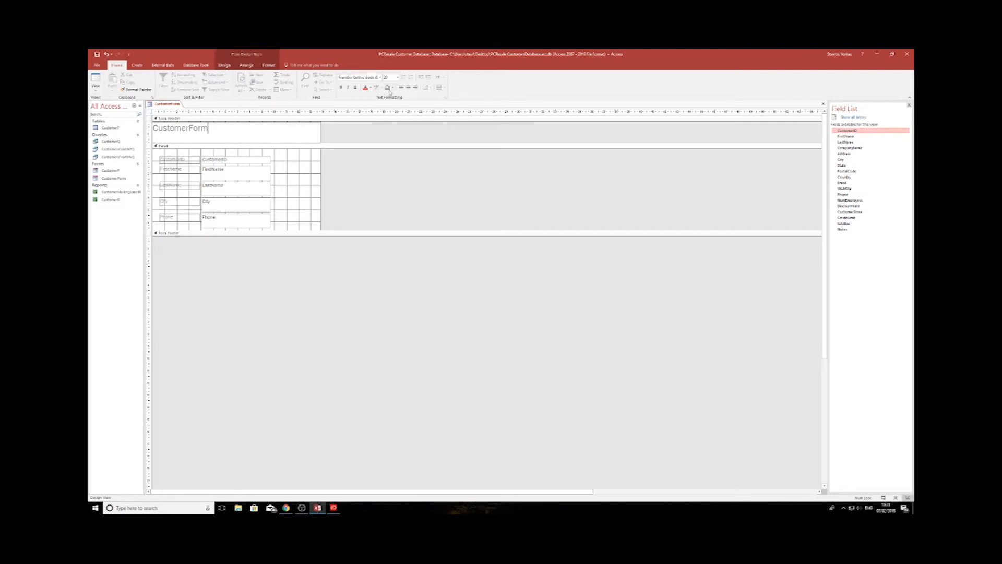
click(335, 135)
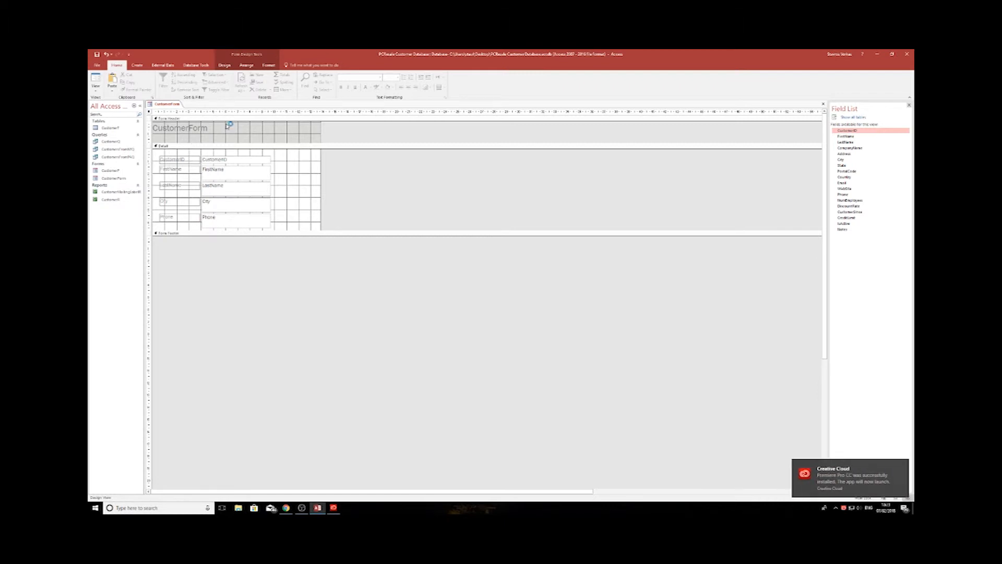
click(224, 126)
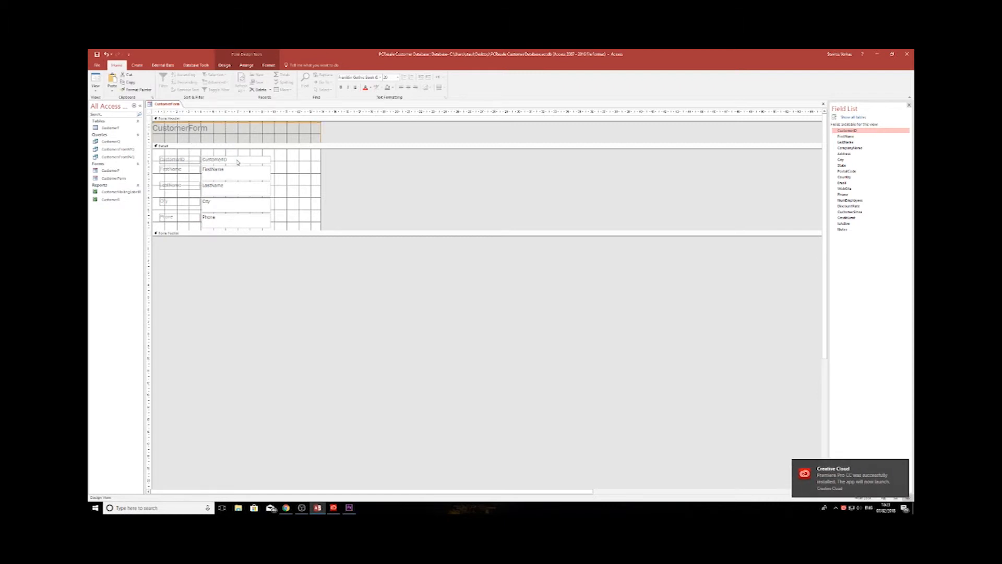
click(212, 128)
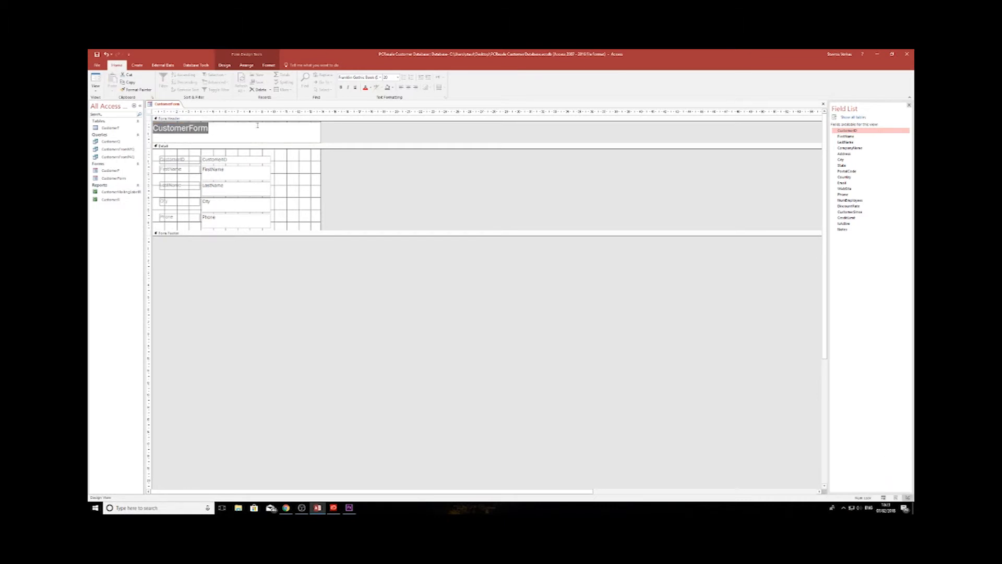
click(352, 135)
click(292, 129)
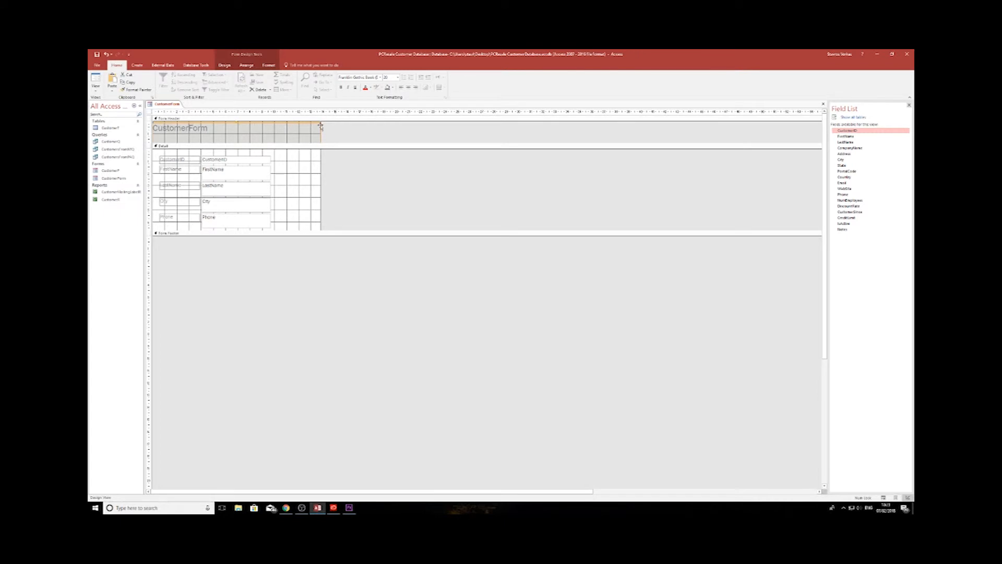
Format the title label's text in Arial Black, size 24, with bold, italic and underline.
click(380, 77)
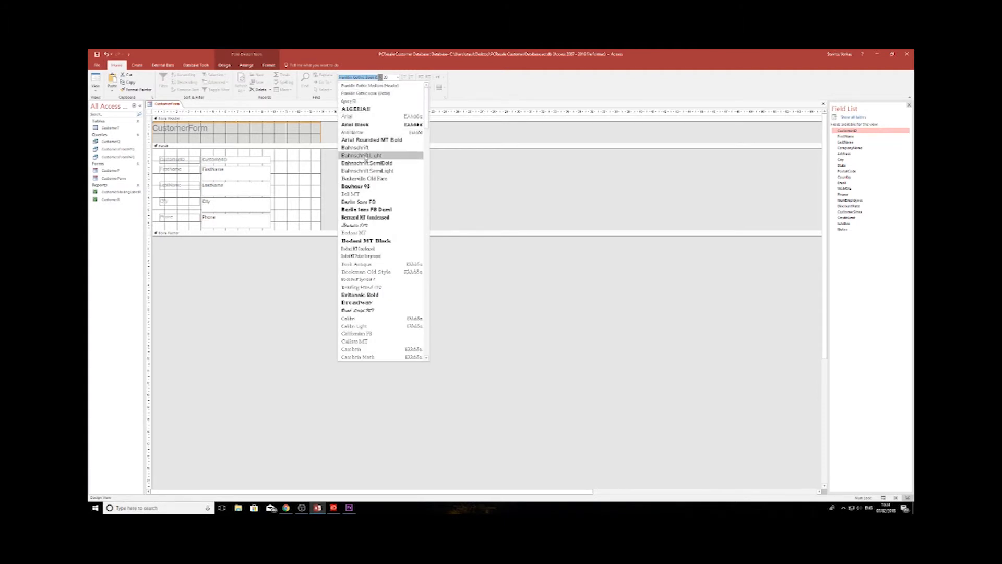
click(355, 125)
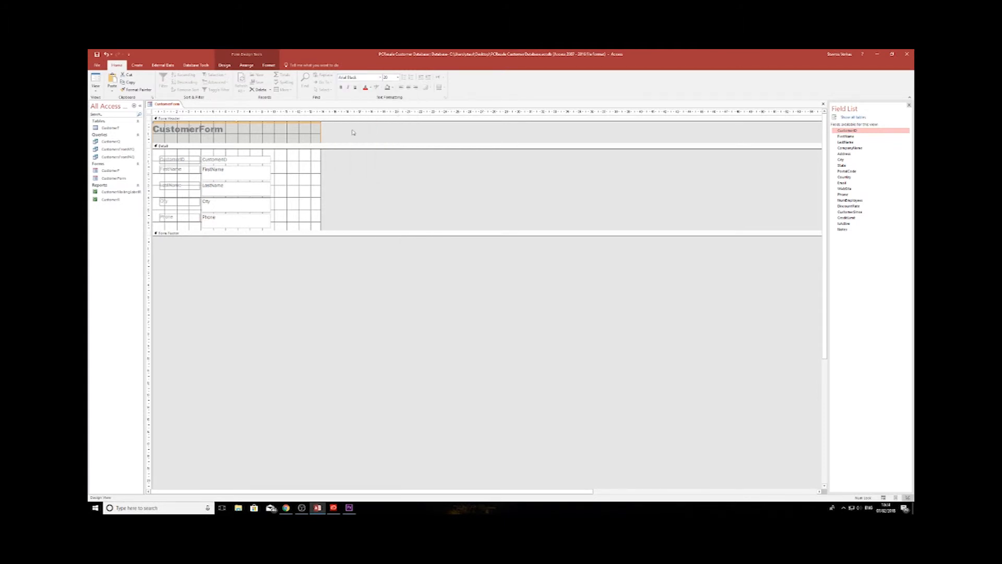
click(397, 77)
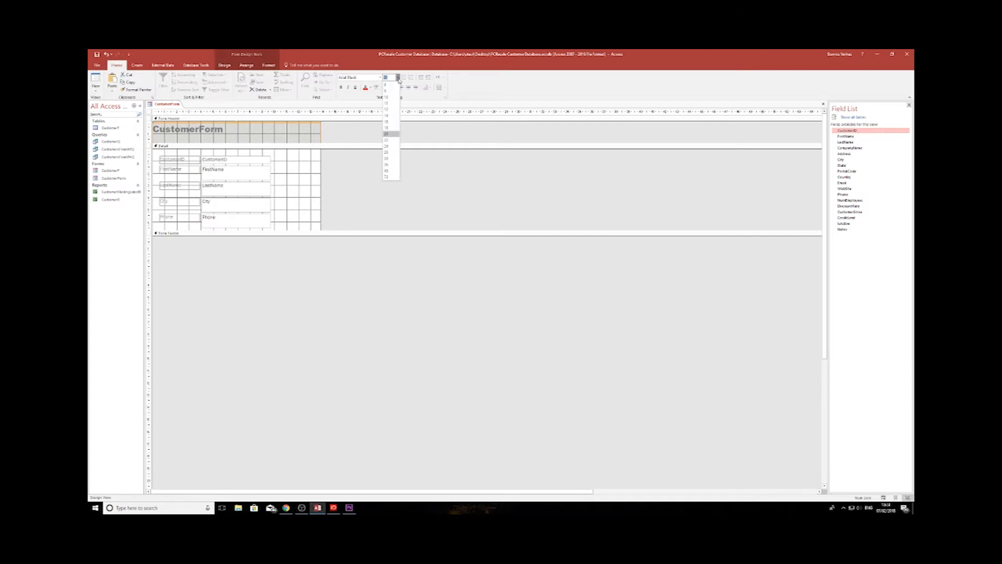
click(389, 147)
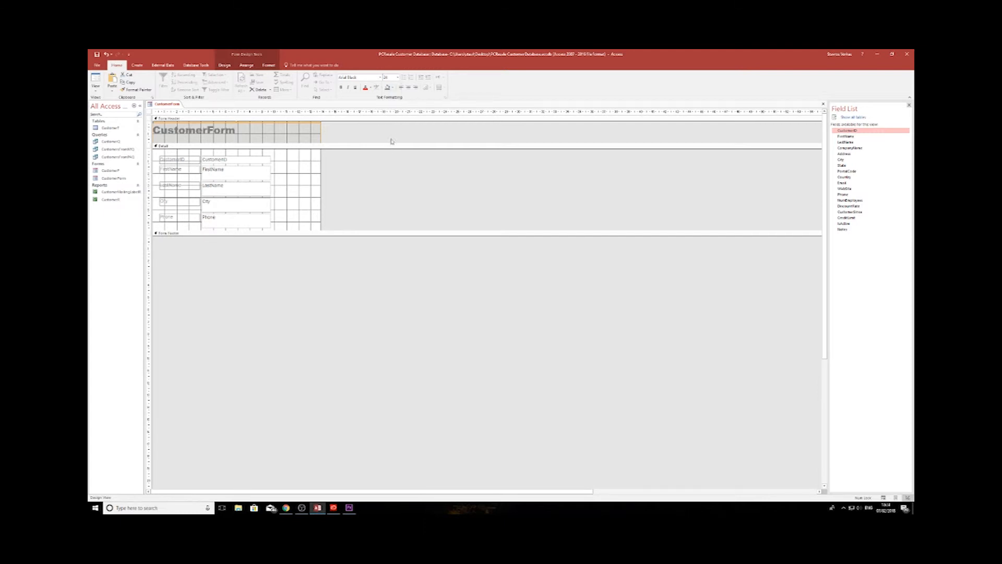
click(340, 87)
click(350, 88)
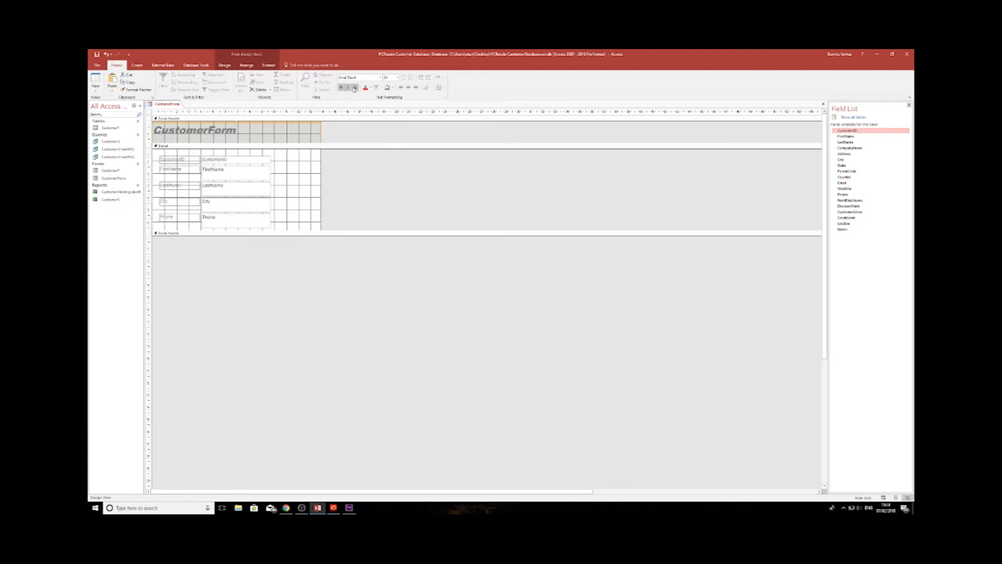
click(355, 88)
Give the title label a yellow font colour and a blue background from the standard colours.
click(370, 88)
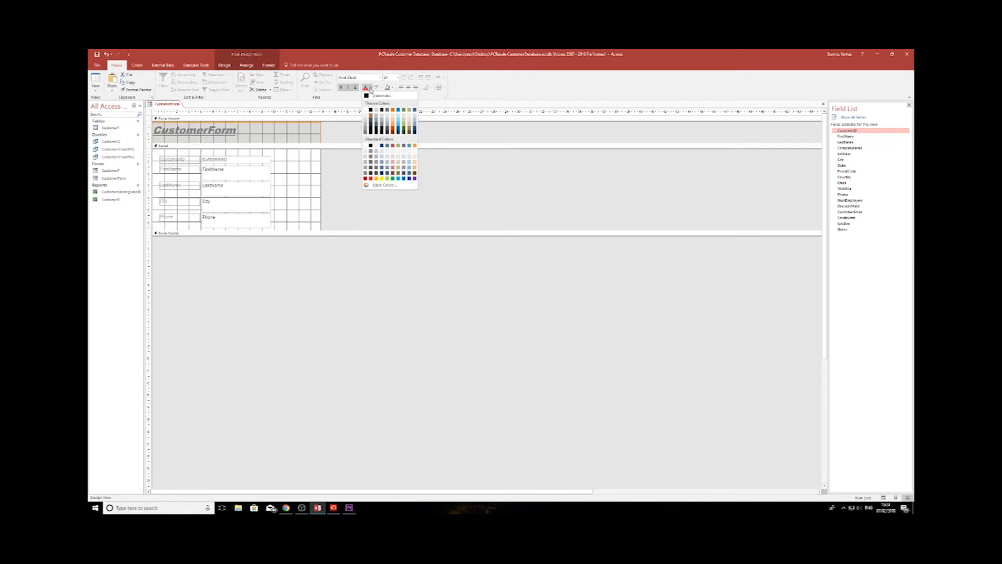
click(382, 179)
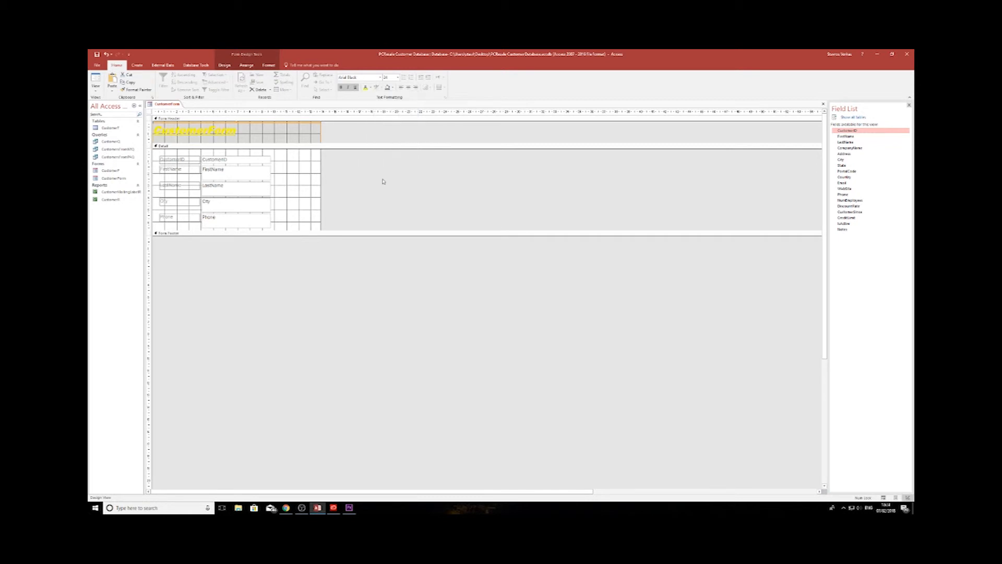
click(392, 88)
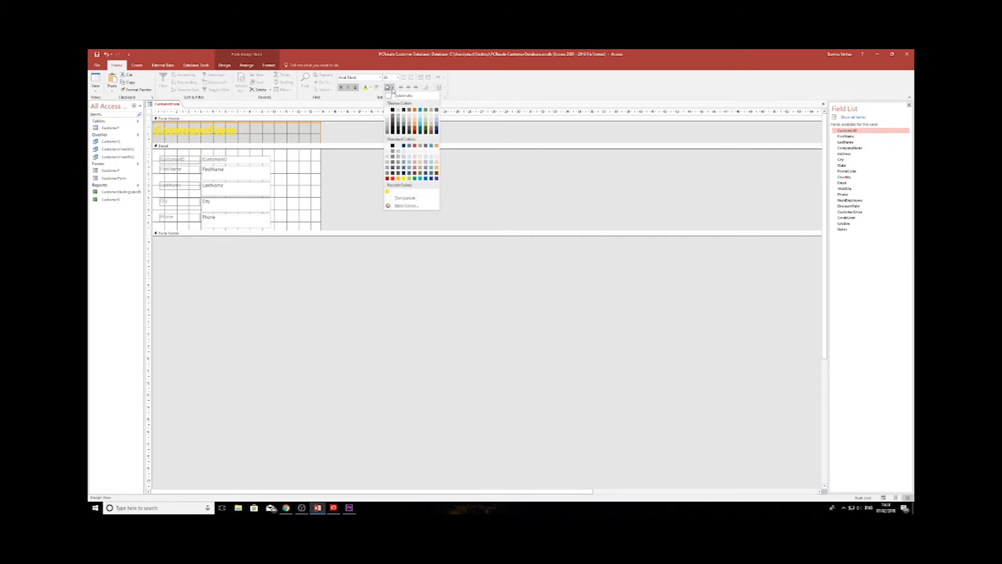
click(426, 179)
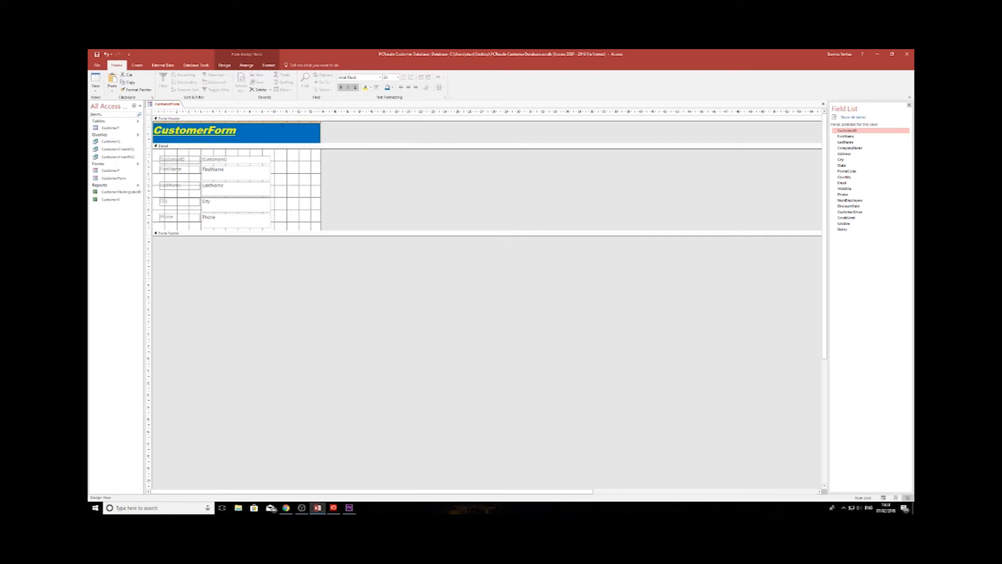
click(358, 161)
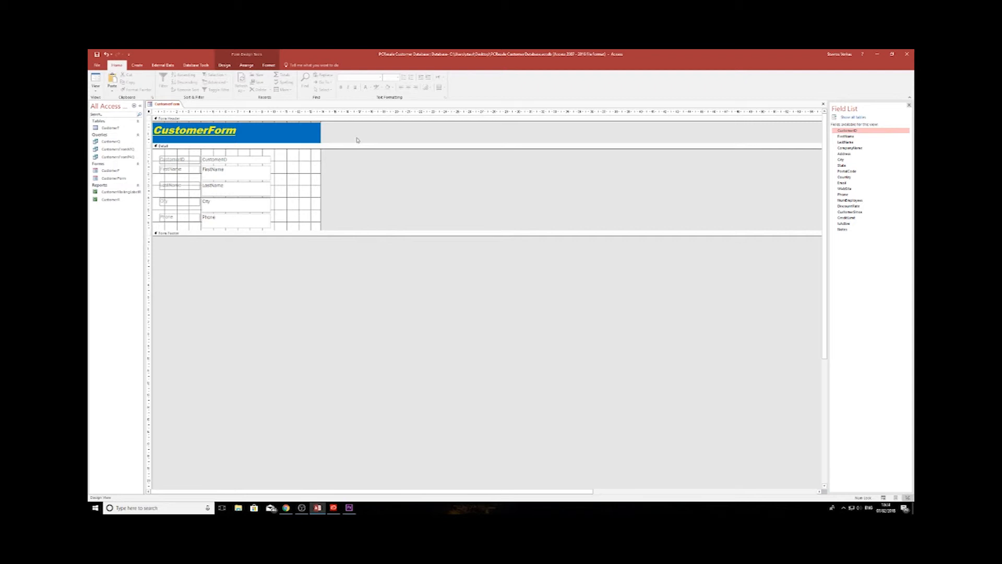
Go through the five field labels and five text boxes in the Detail section one at a time.
click(180, 158)
click(175, 169)
click(176, 185)
click(176, 202)
click(175, 217)
click(240, 160)
click(239, 171)
click(235, 188)
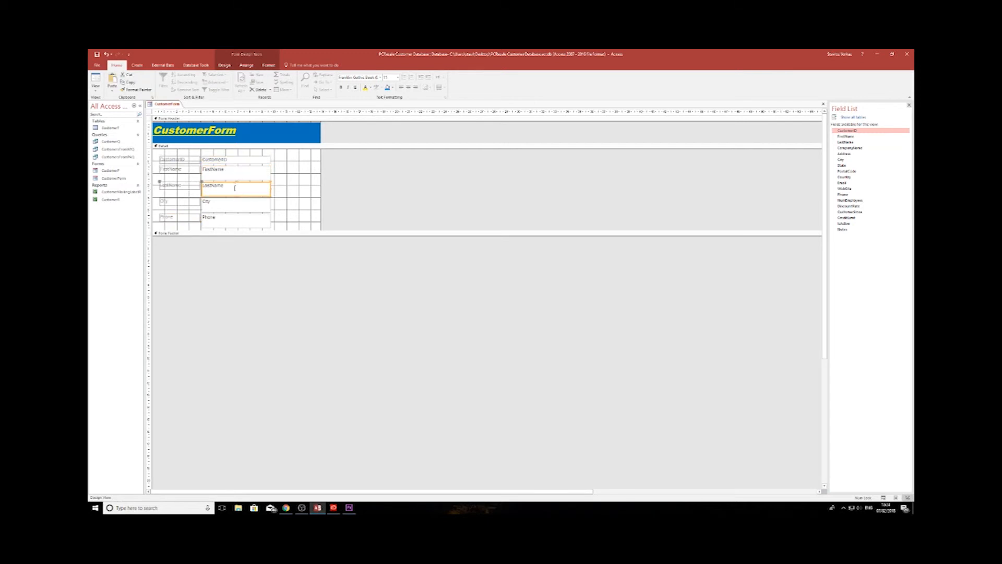
click(230, 204)
click(224, 219)
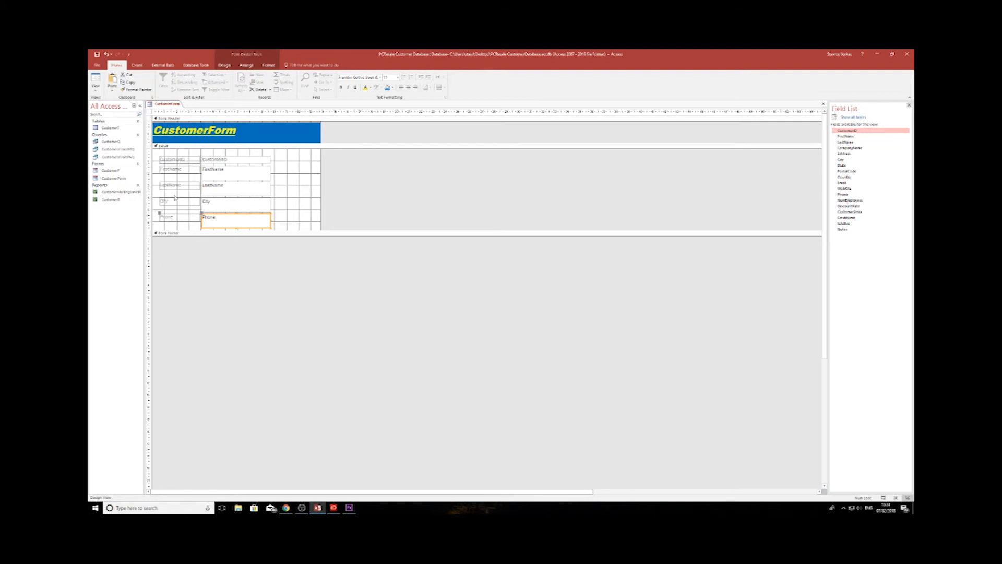
Select all five field labels in the Detail section together and set their font to Arial, size 14.
click(184, 159)
shift+click(184, 169)
shift+click(185, 189)
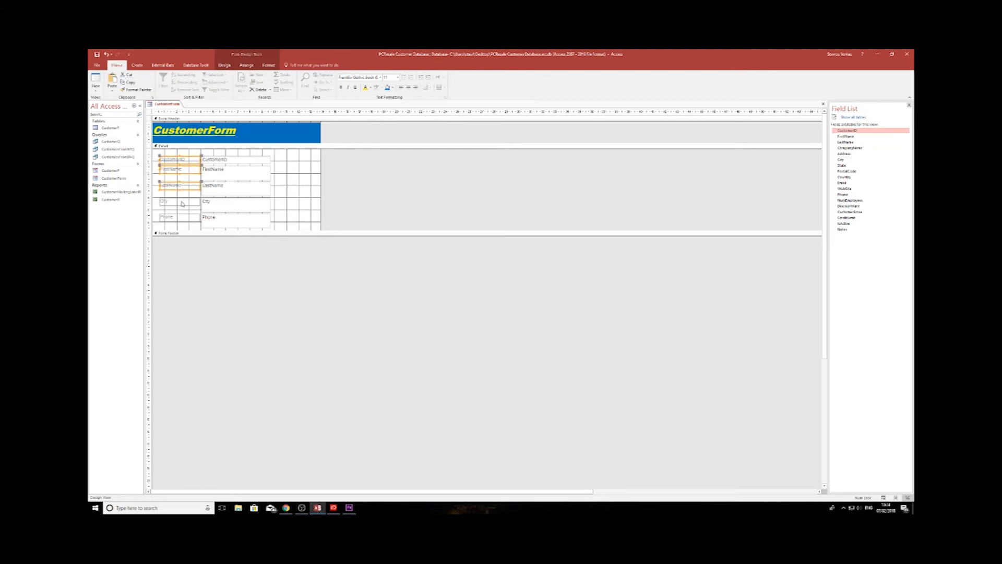
shift+click(180, 203)
shift+click(180, 217)
click(380, 77)
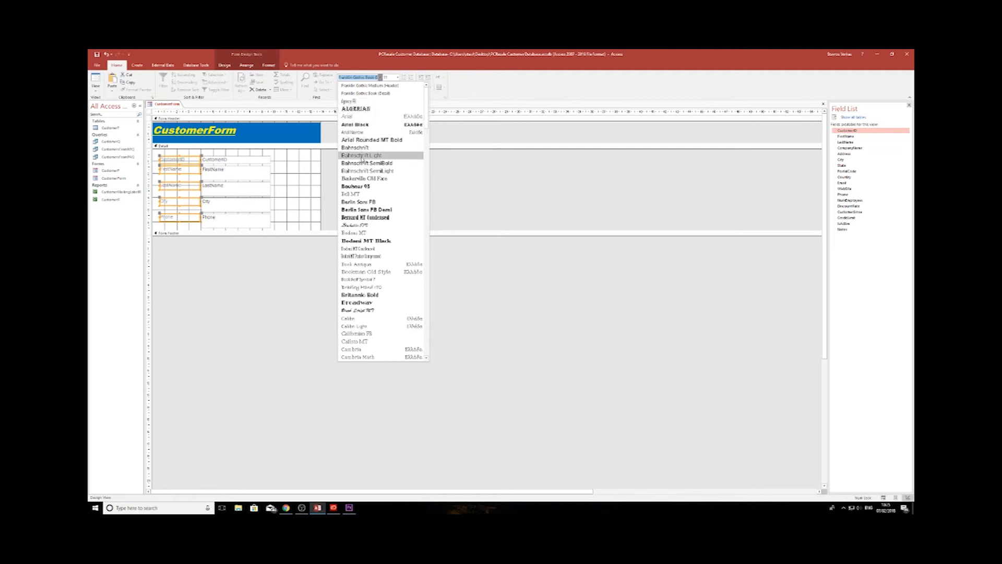
click(356, 118)
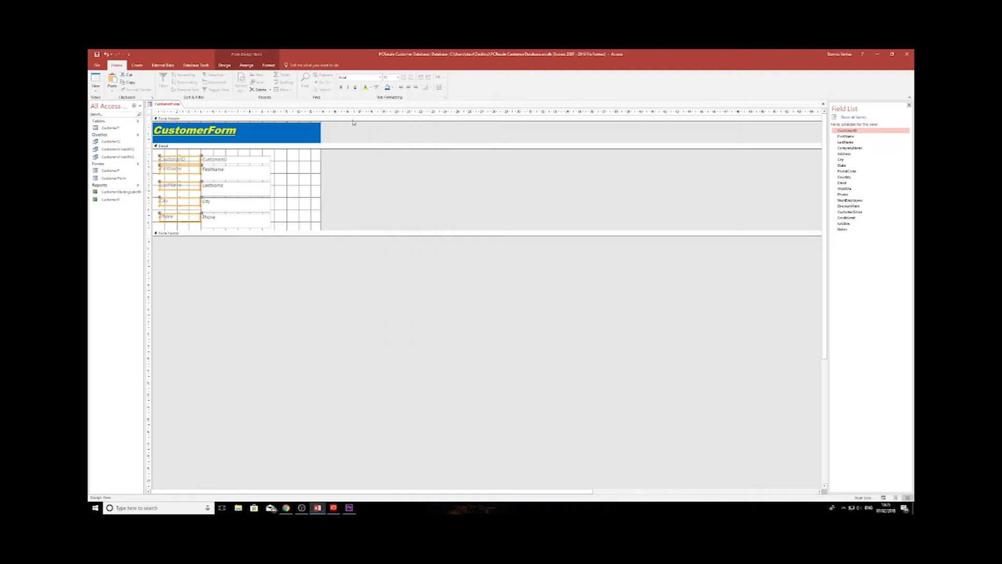
click(397, 78)
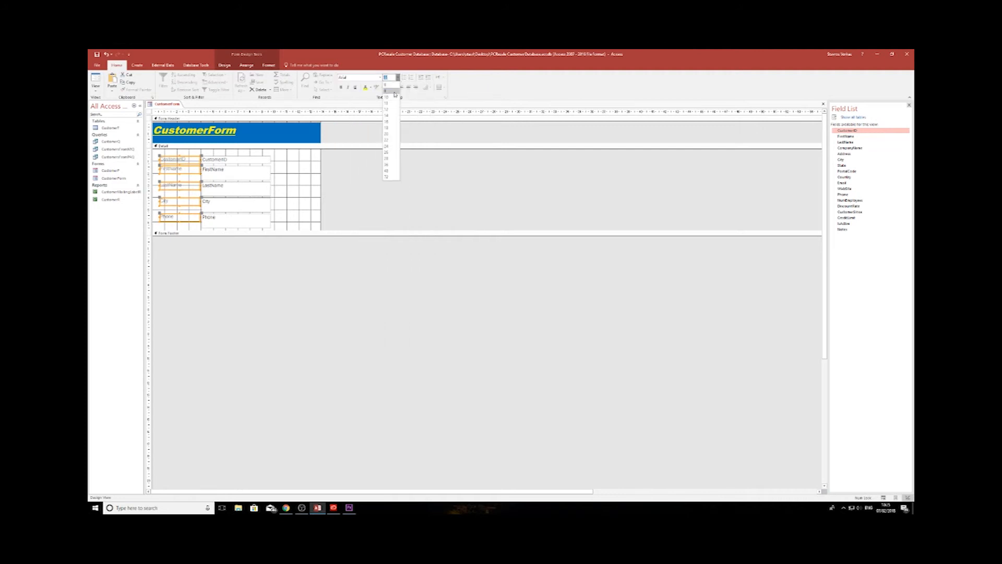
click(387, 112)
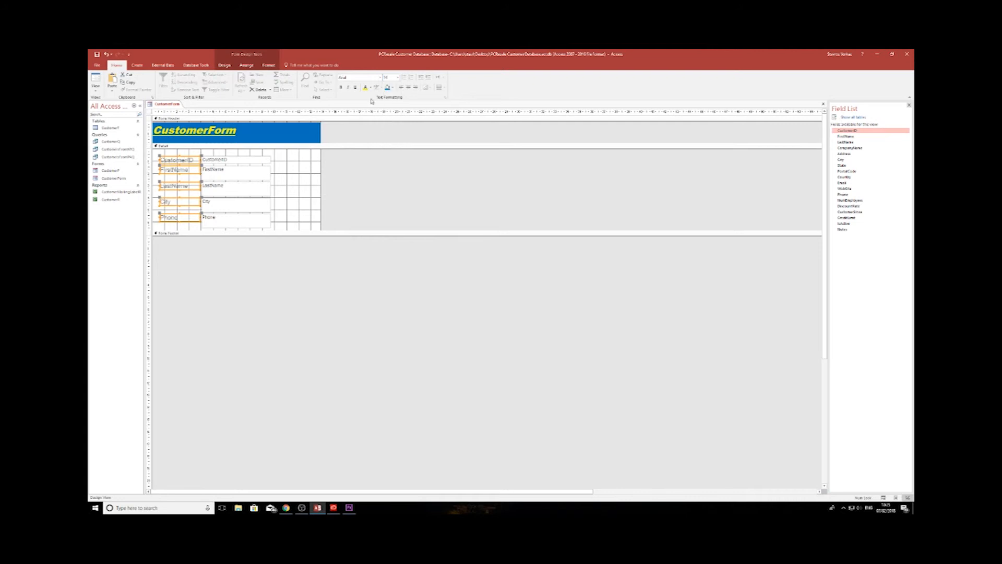
Make the five field labels bold and underlined, with the same yellow font and blue background as the title.
click(342, 88)
click(355, 88)
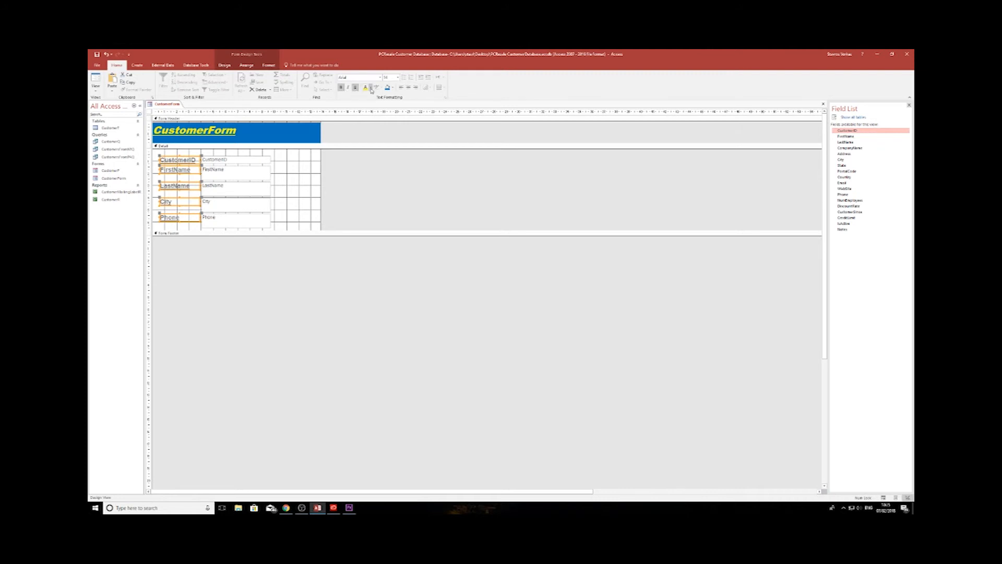
click(365, 88)
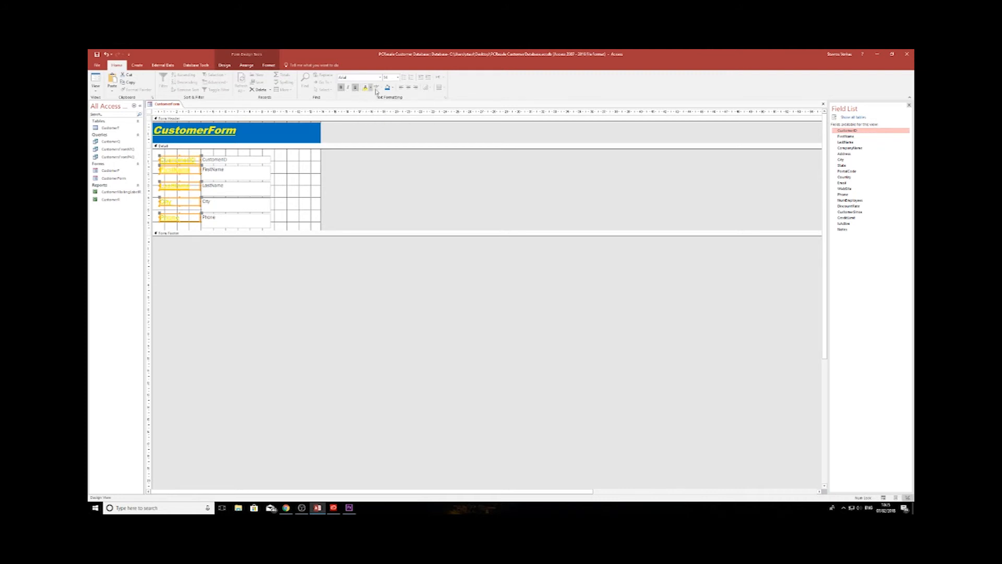
click(387, 88)
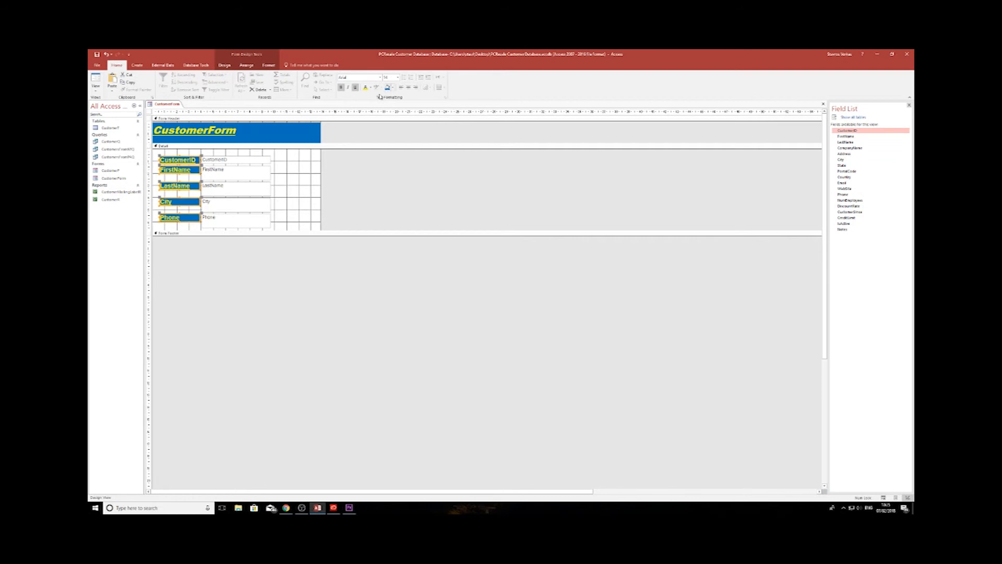
click(349, 174)
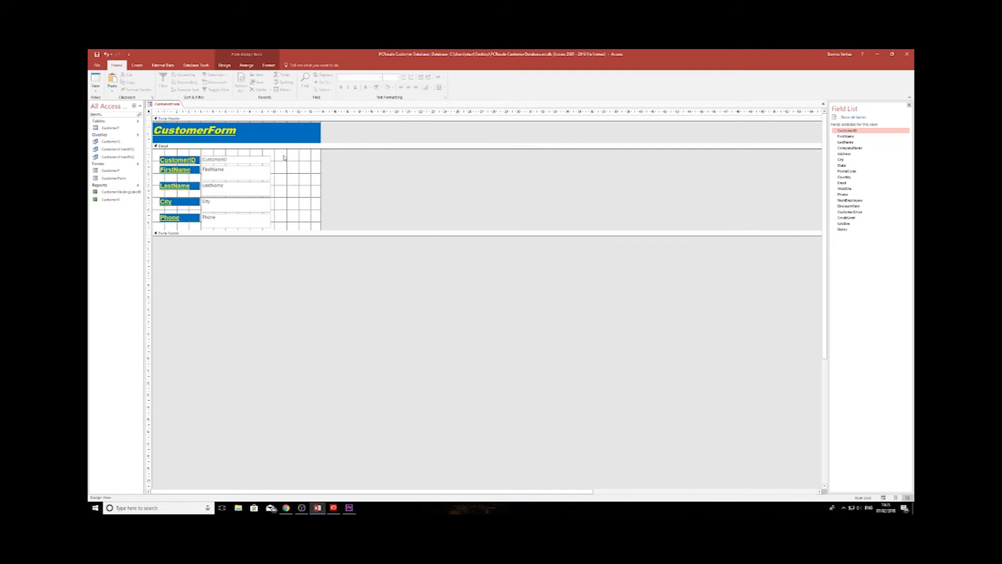
drag(283, 155, 296, 213)
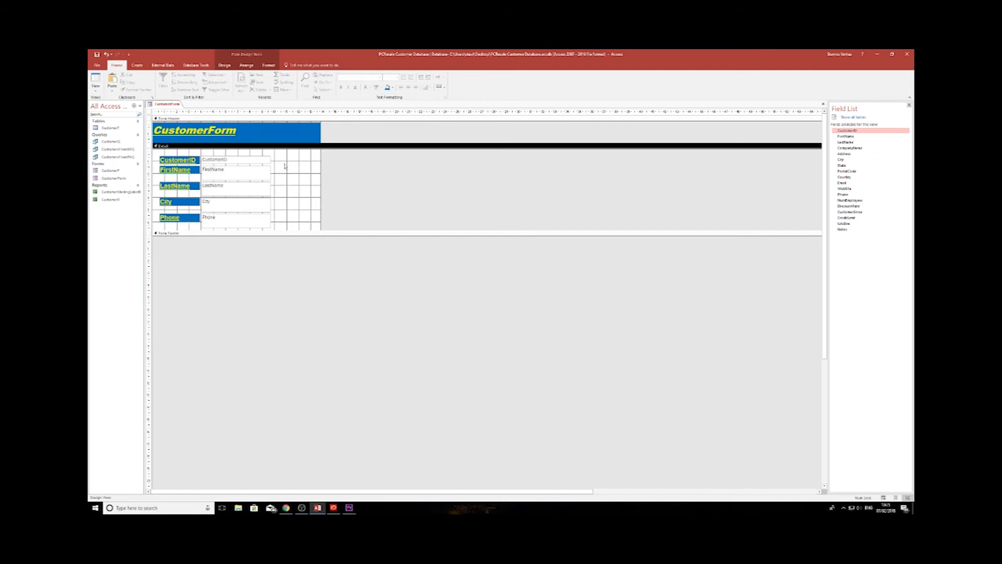
click(255, 160)
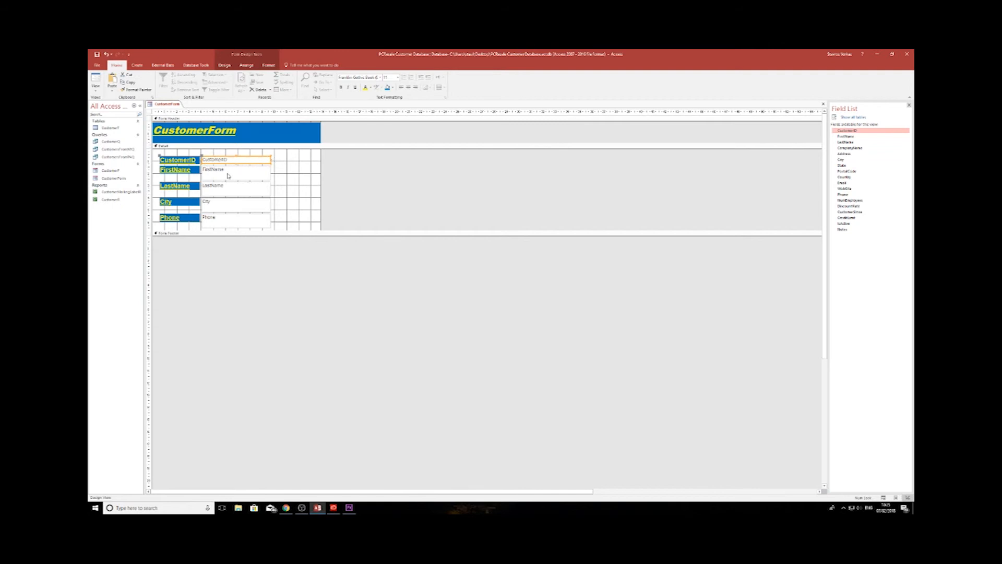
shift+click(240, 173)
shift+click(240, 190)
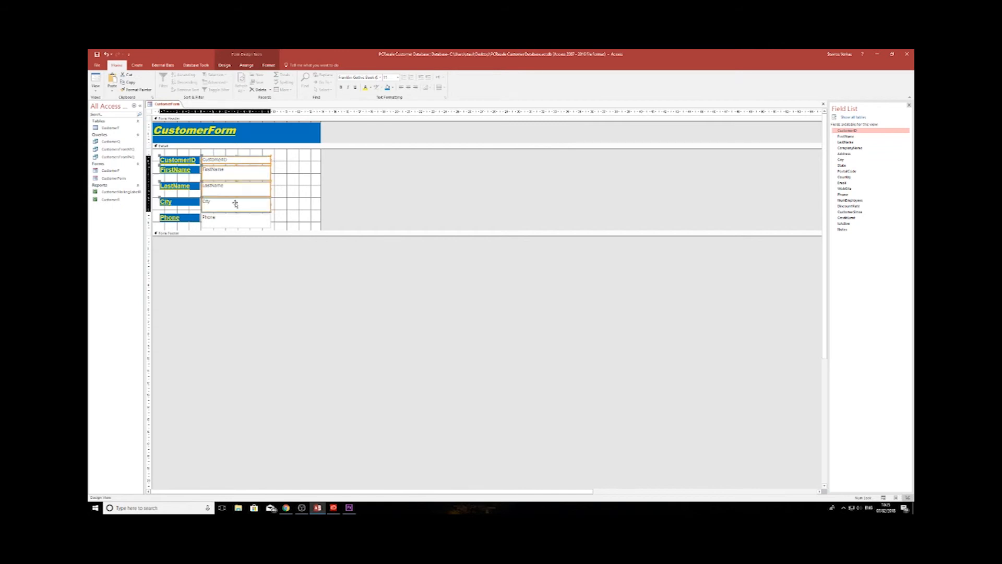
shift+click(235, 203)
shift+click(233, 219)
click(275, 193)
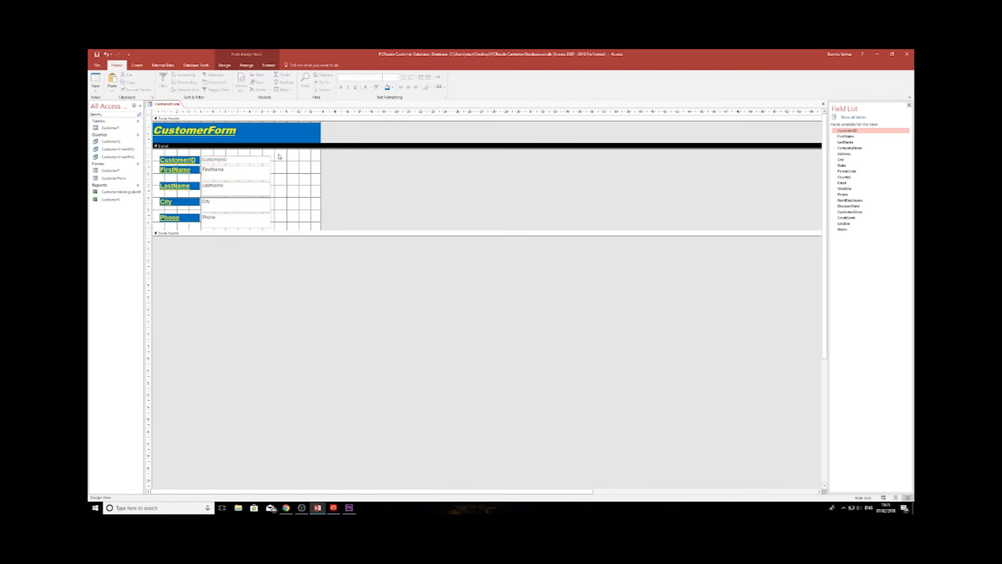
Select all five text boxes in the Detail section together and give them a yellow background and a blue font colour.
drag(278, 151, 224, 230)
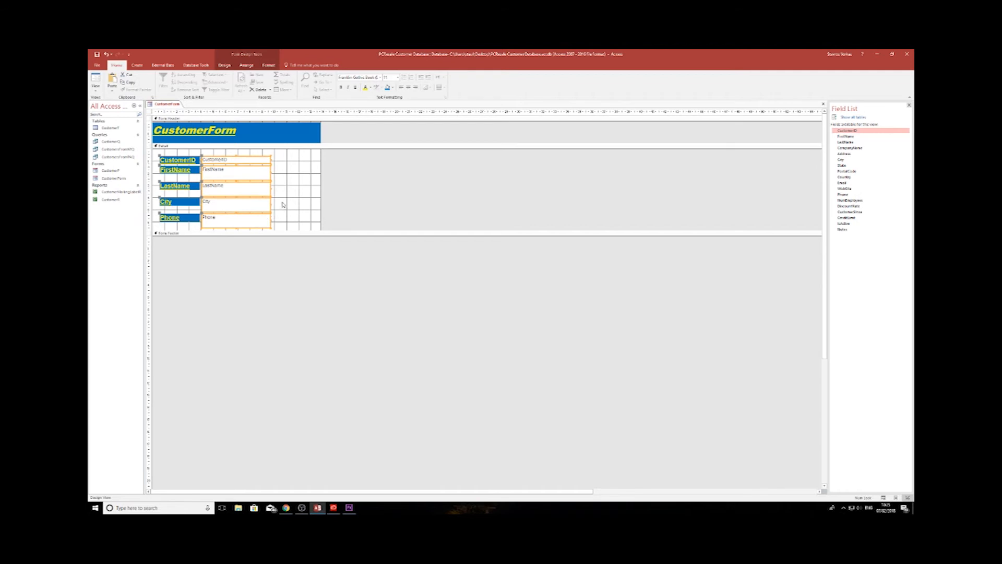
click(392, 87)
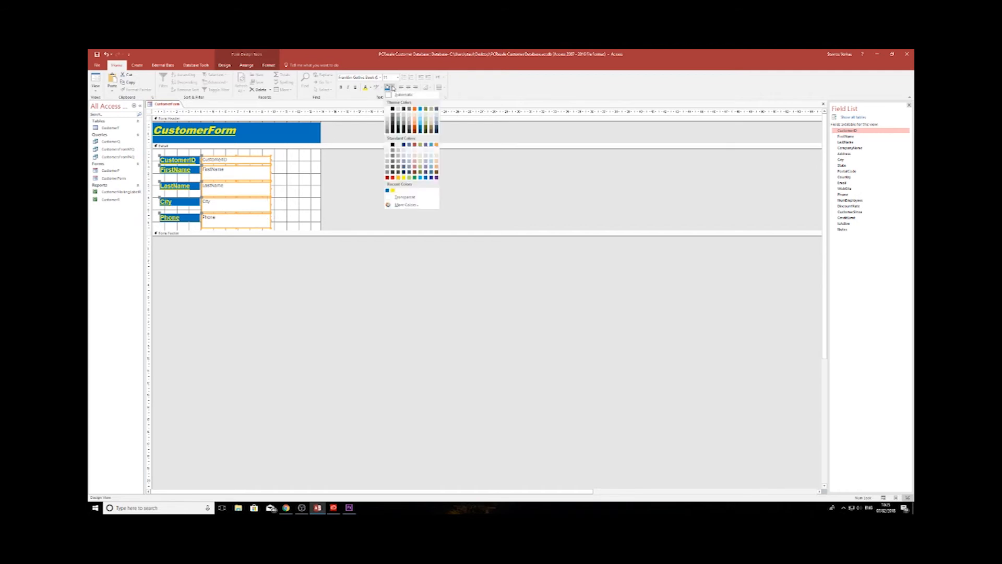
click(405, 179)
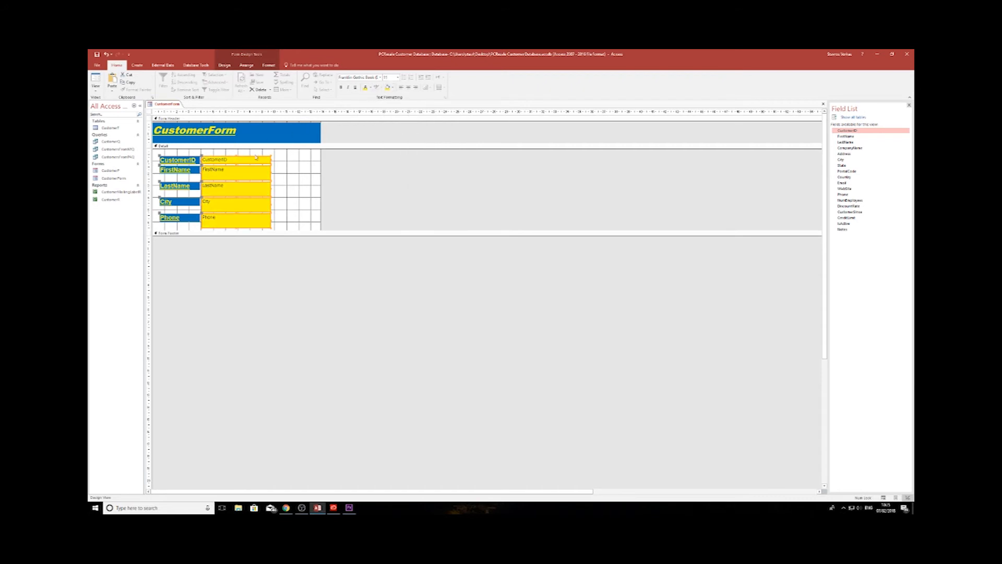
click(370, 88)
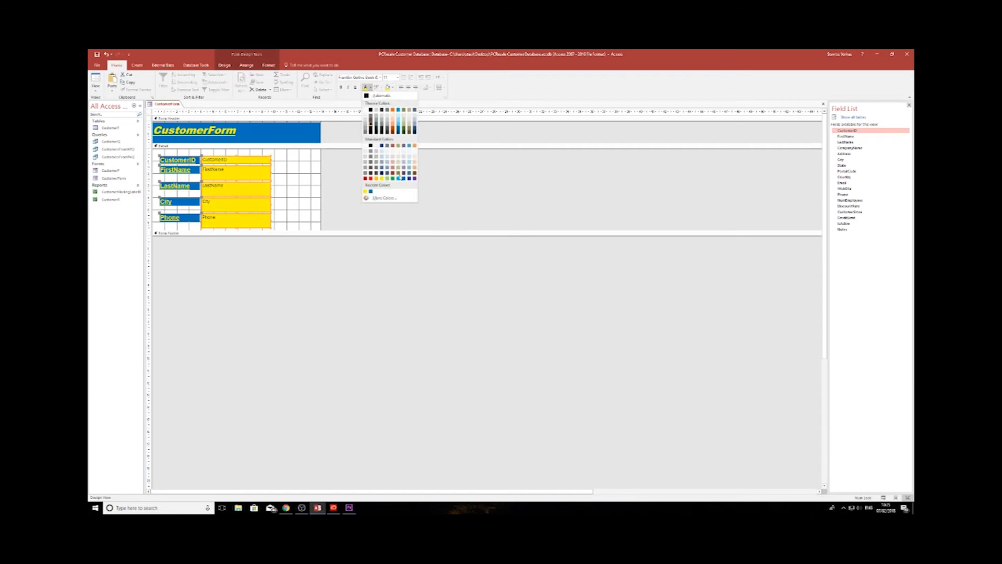
click(405, 179)
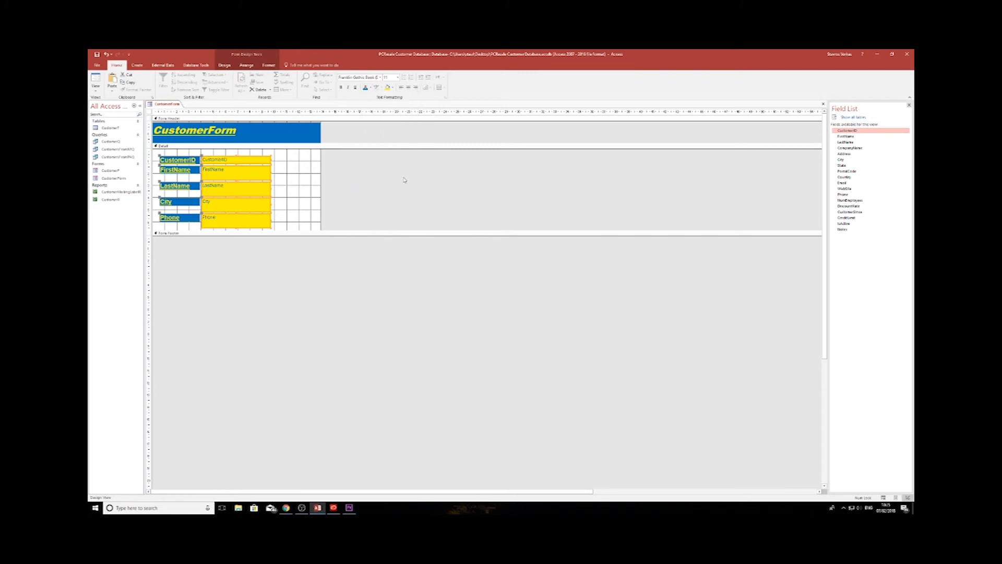
Make the text in the five selected text boxes bold and set its font to Arial, then deselect them.
click(342, 89)
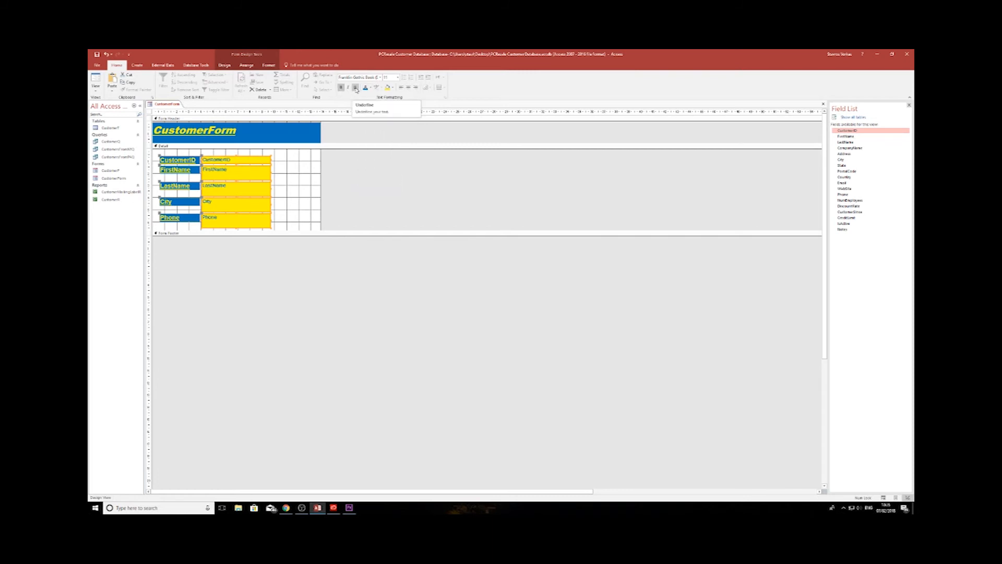
click(380, 78)
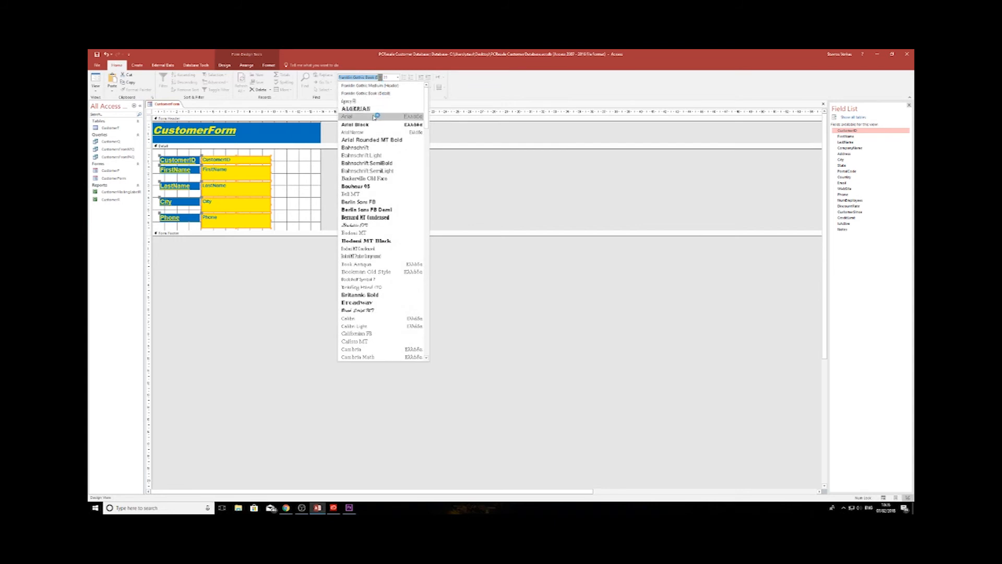
click(375, 116)
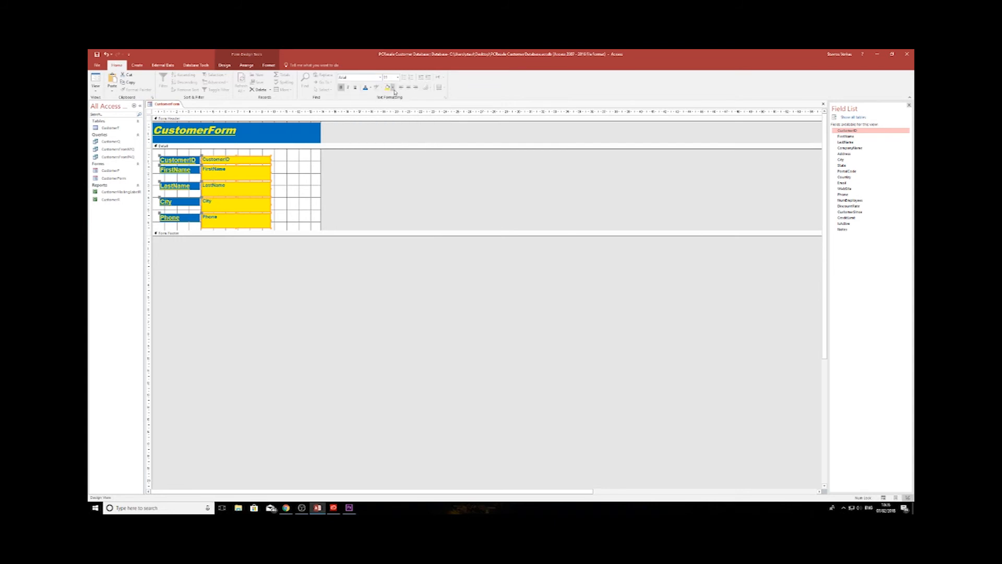
click(354, 171)
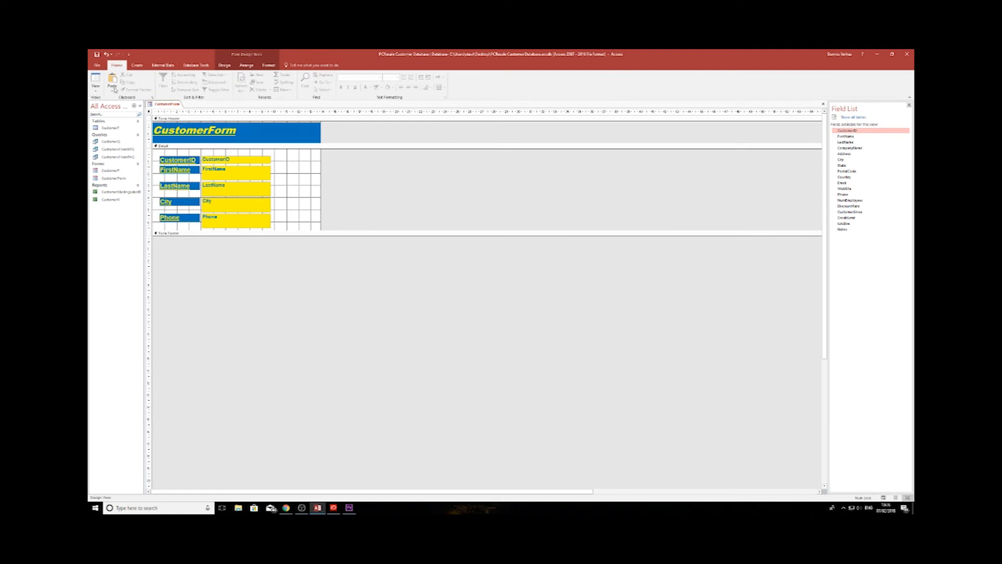
Display the customer form in Form View to check the formatting of the labels and text boxes.
click(96, 87)
click(105, 103)
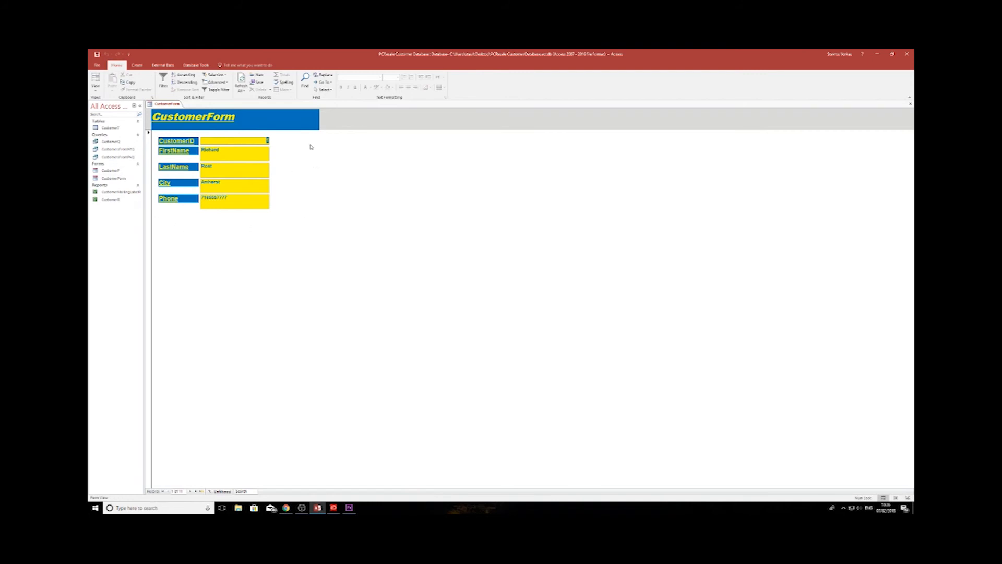
click(94, 92)
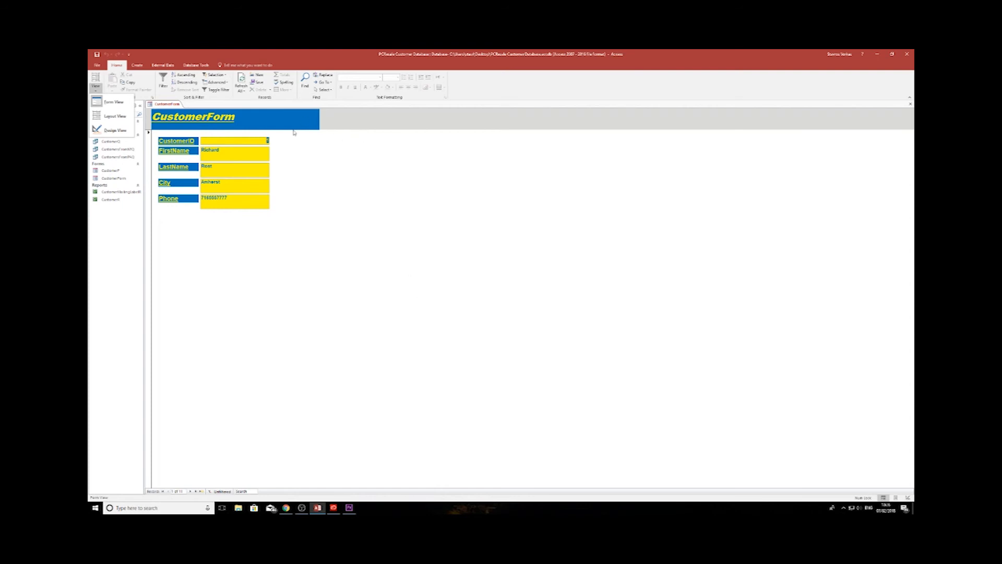
Switch to Internet Explorer and accept its recommended security and compatibility settings.
key(super)
text(internet)
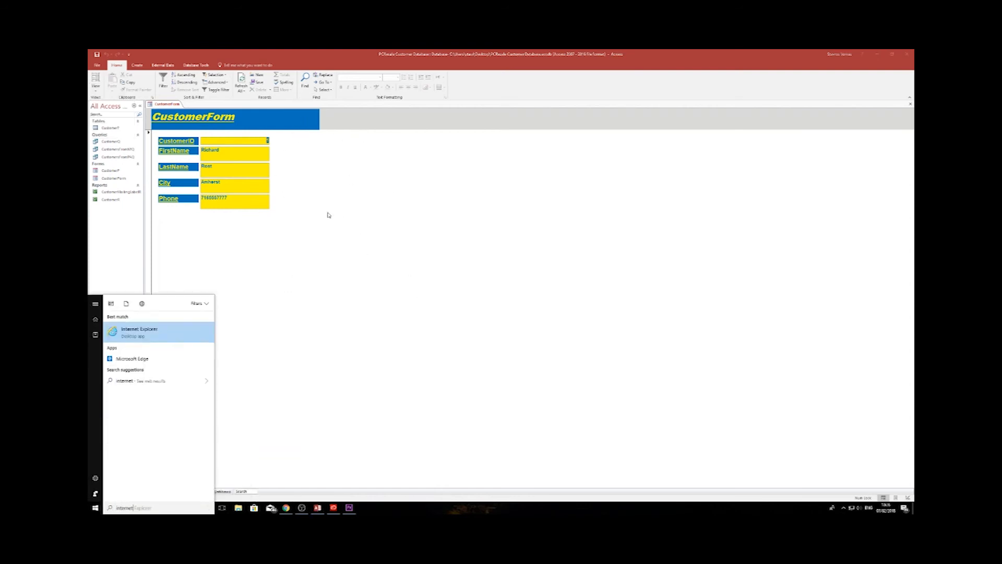
key(Return)
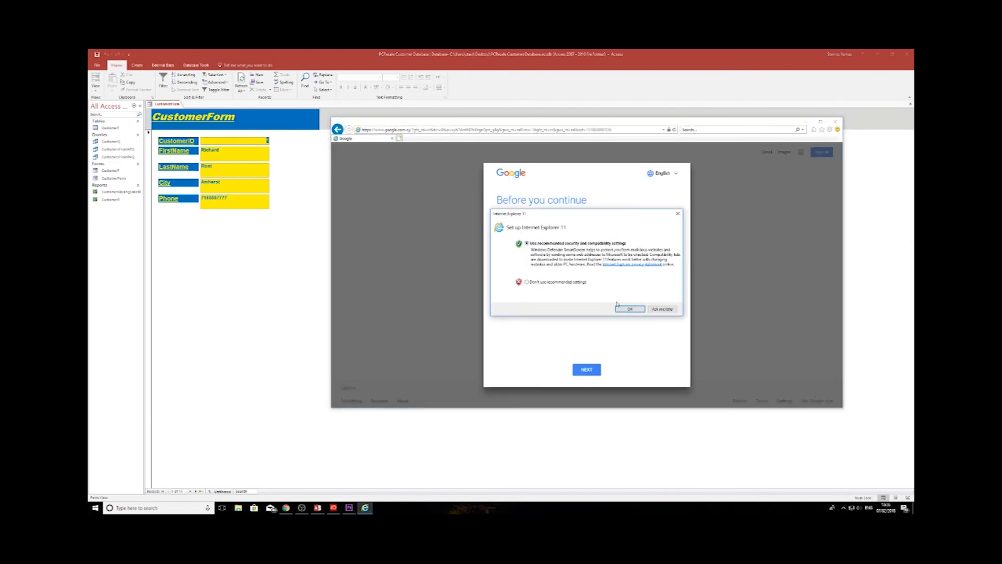
click(629, 309)
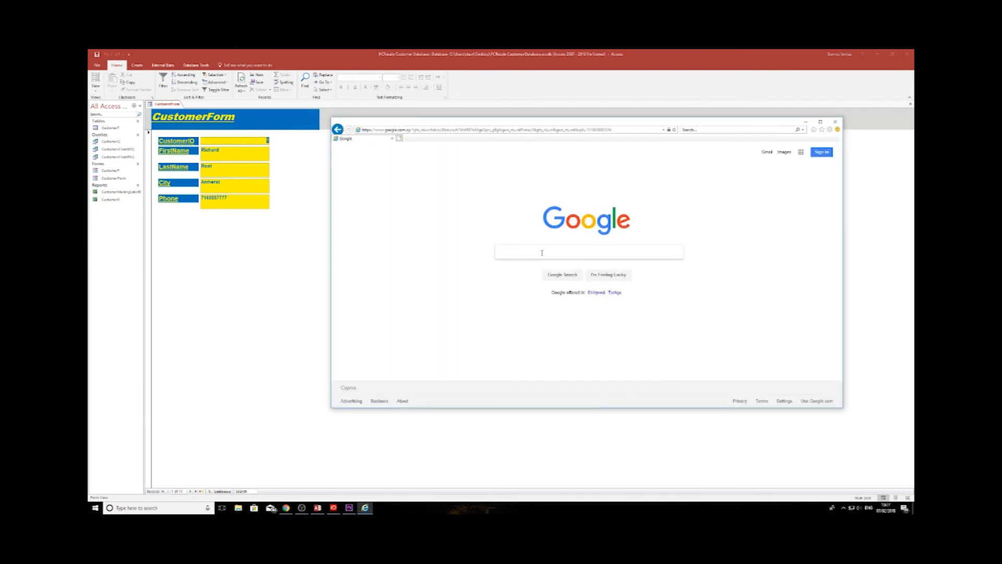
Search Google Images for "Data processing".
click(542, 252)
text(Data processing)
key(Return)
click(407, 174)
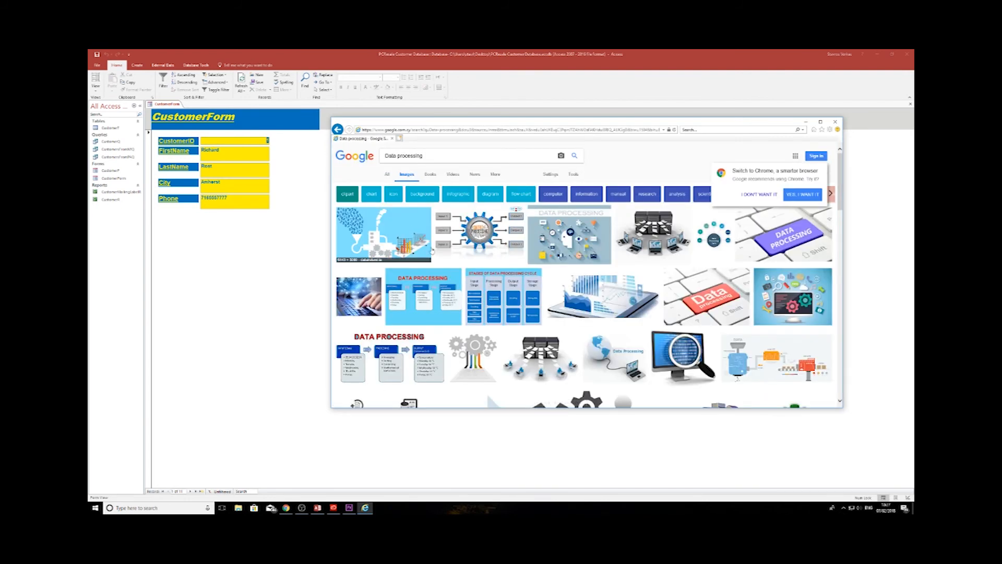
Save the picture of two grey gears from the image results into a new "access pictures" folder inside Pictures.
scroll(448, 276, down, 3)
click(574, 292)
right_click(528, 261)
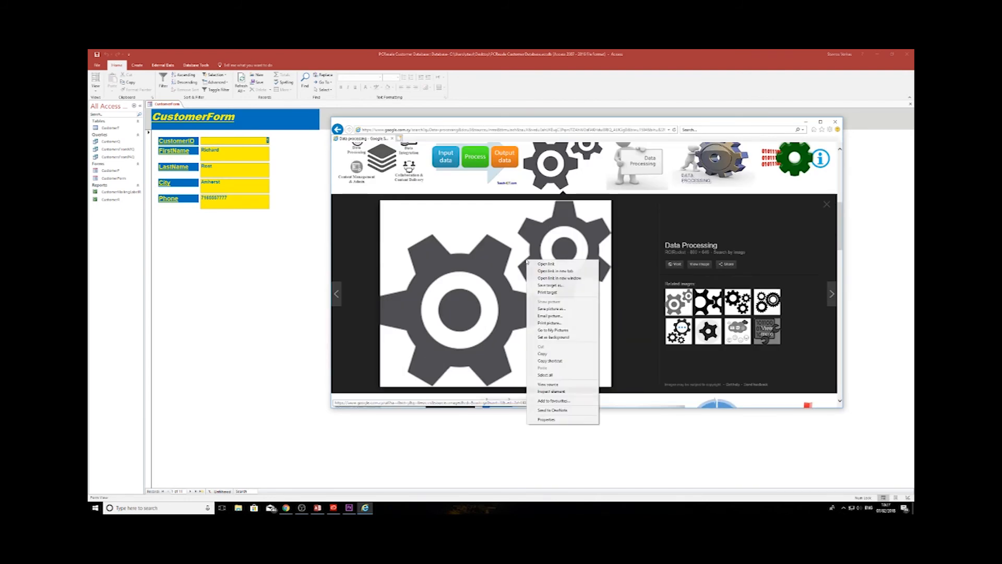
click(551, 308)
right_click(485, 201)
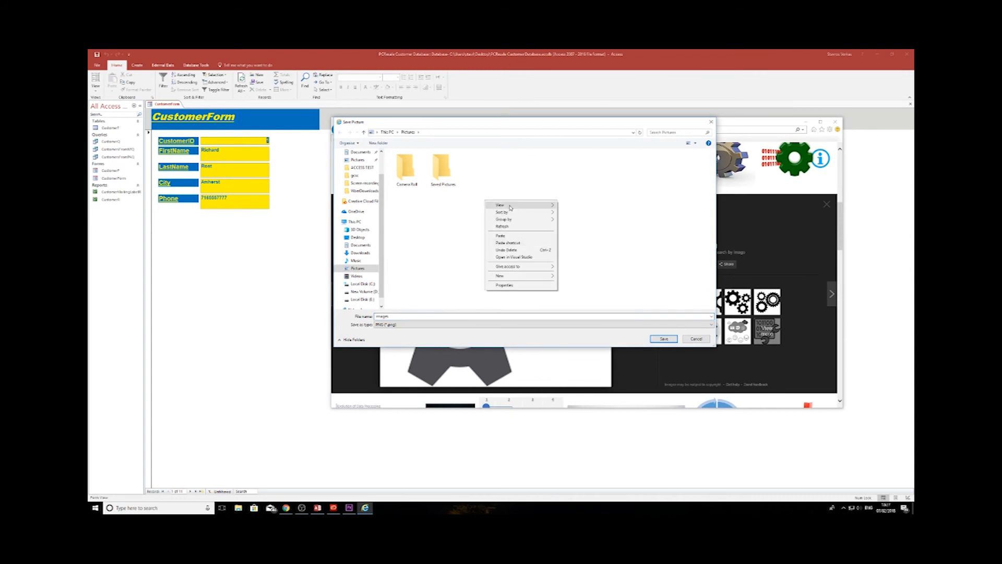
click(589, 276)
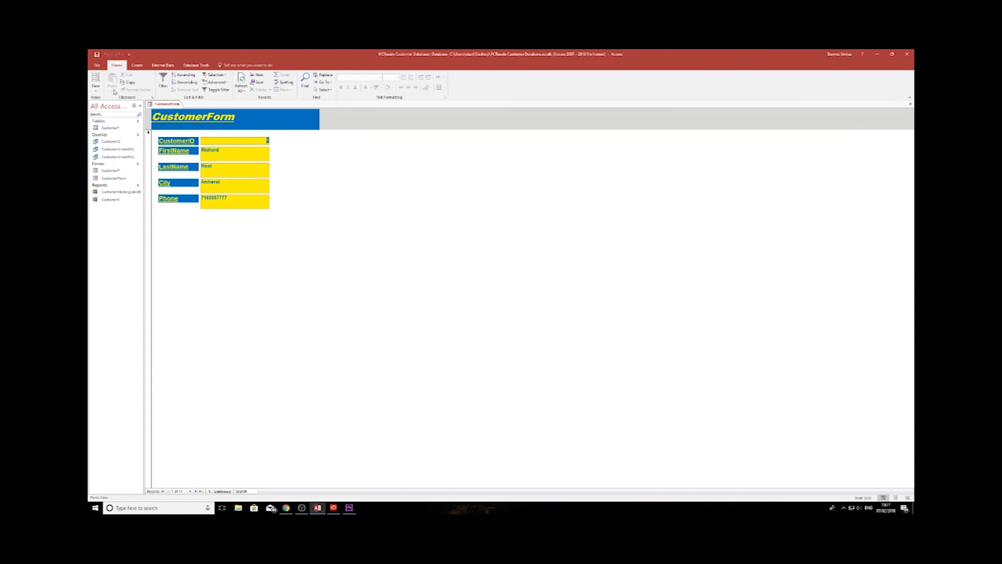
Switch the customer form in Access to Design View and draw an image control beside the upper text boxes in the Detail section.
click(96, 87)
click(116, 131)
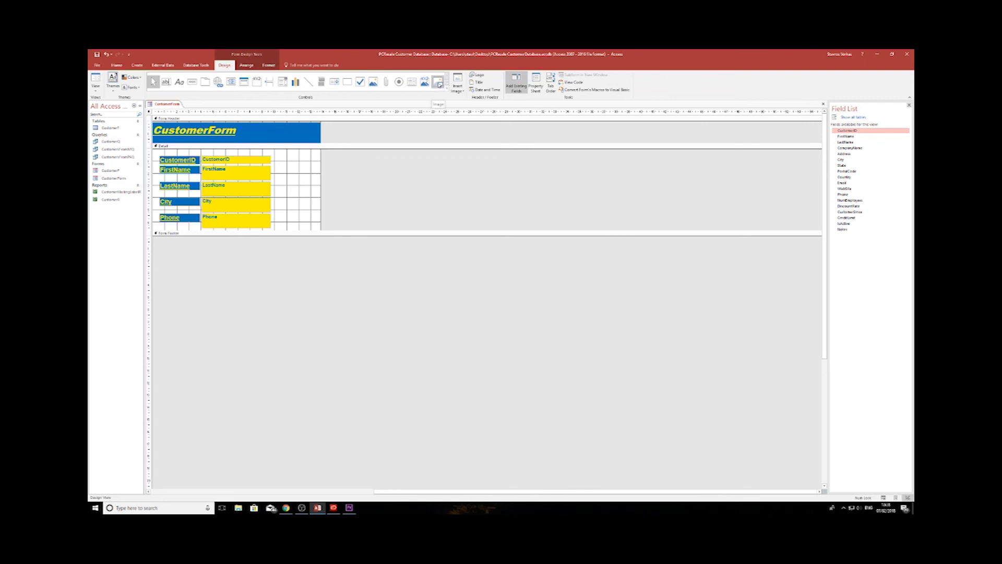
click(438, 83)
drag(281, 158, 323, 199)
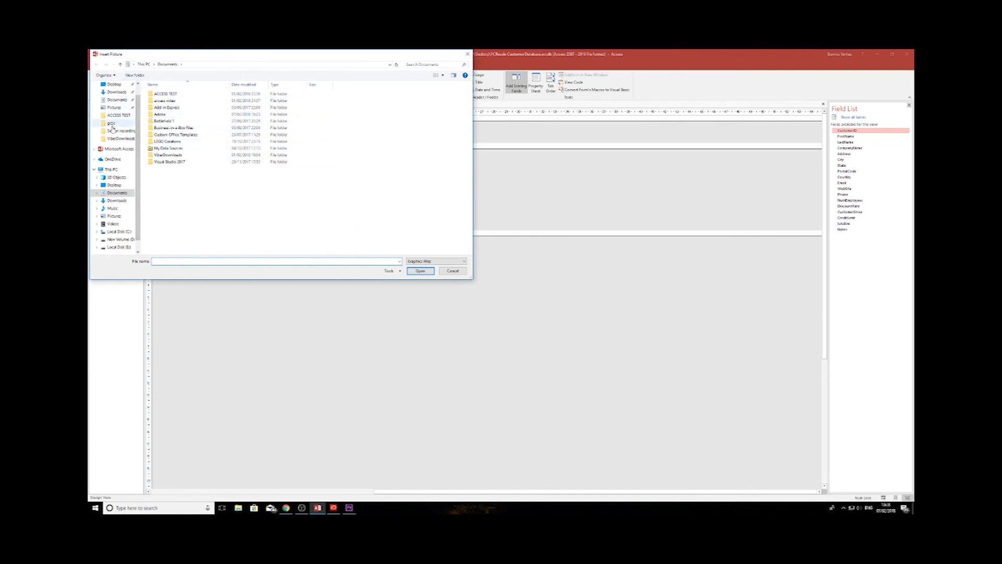
Load the gears picture from the "access pictures" folder in Pictures into the image control and display the form in Form View.
click(115, 107)
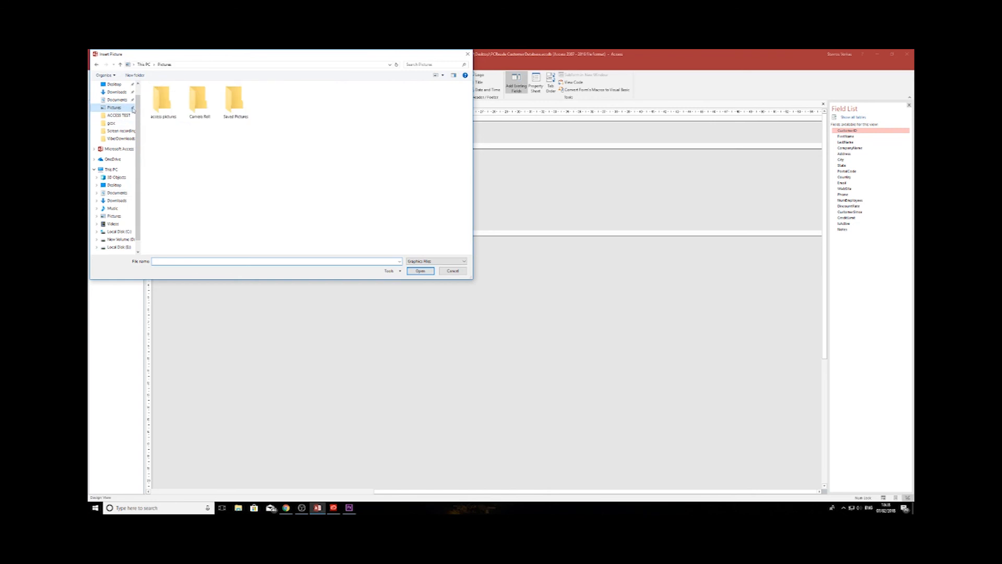
double_click(170, 104)
double_click(168, 101)
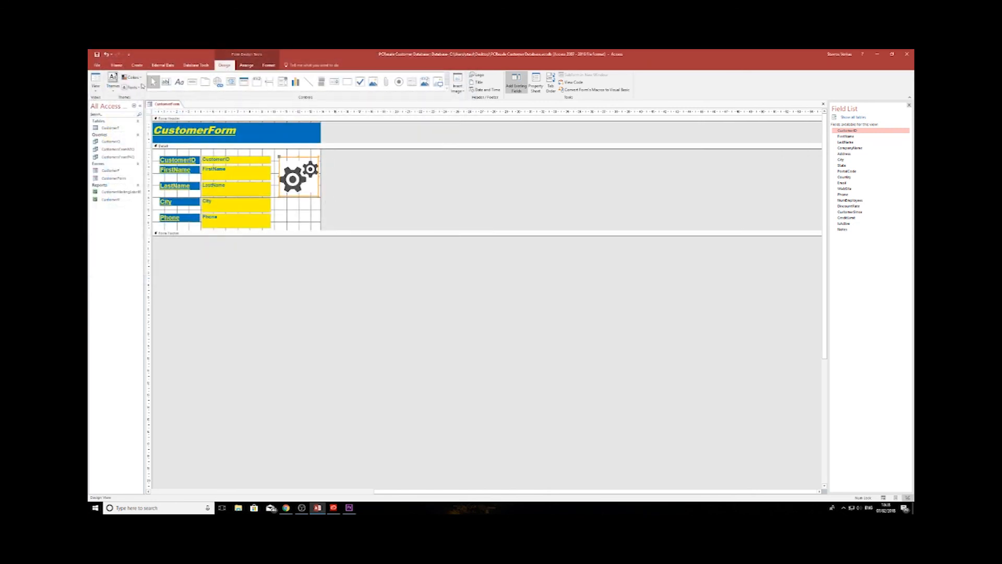
click(95, 91)
click(112, 101)
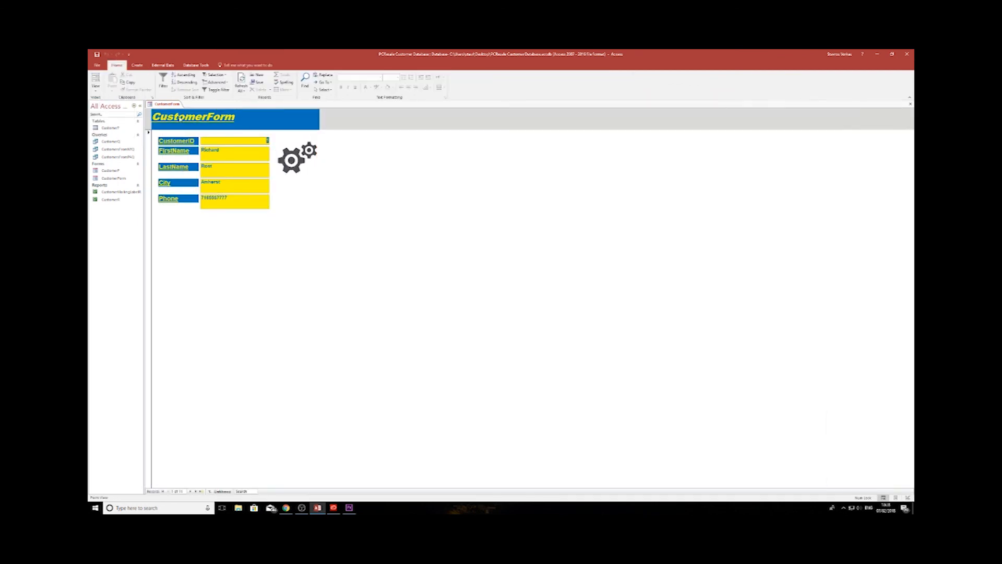